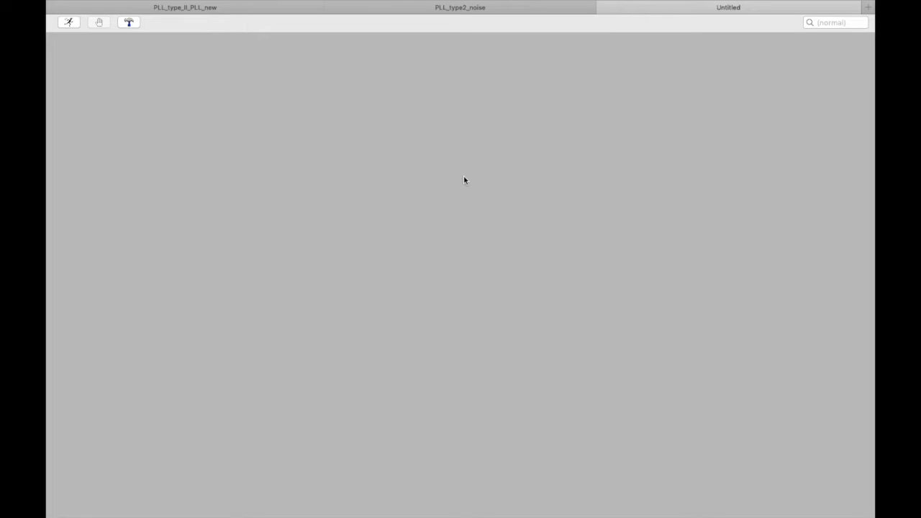
Place one modulate component (behavioral VCO and modulator) on the blank schematic.
right_click(425, 167)
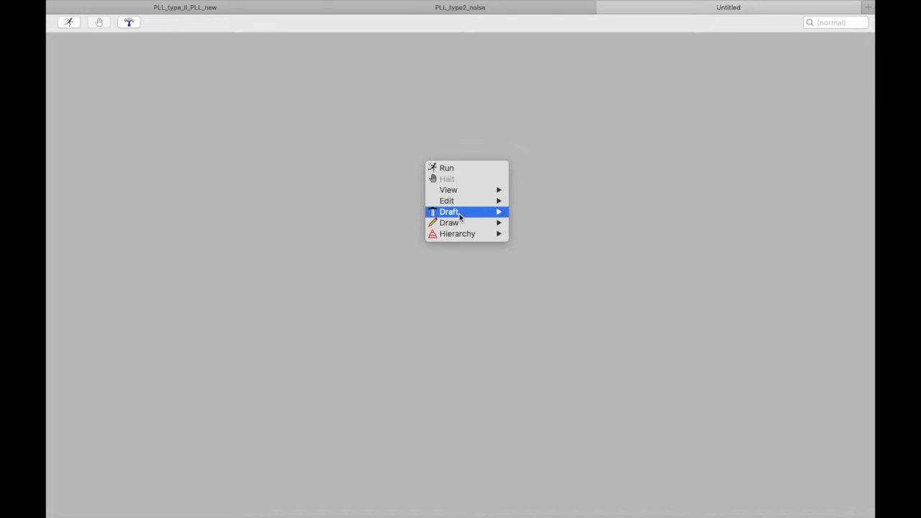
mouse_move(462, 219)
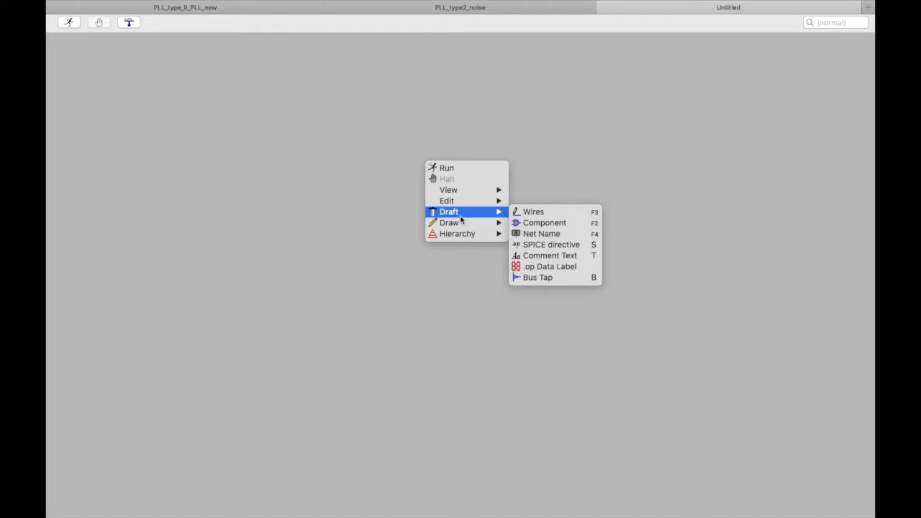
click(538, 226)
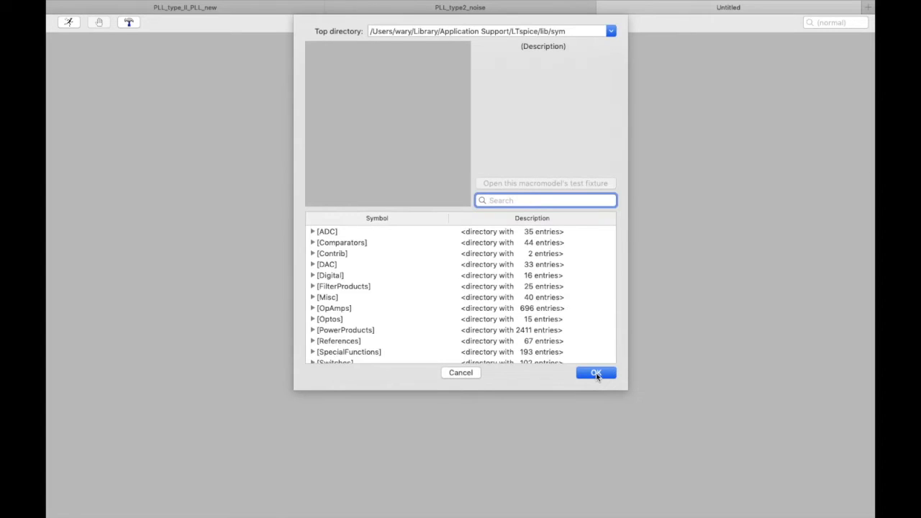
text(M)
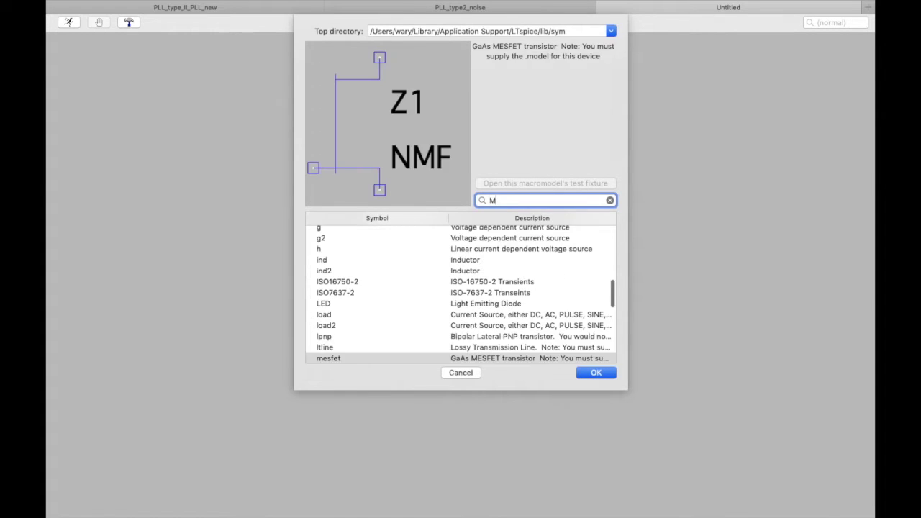
text(ODU)
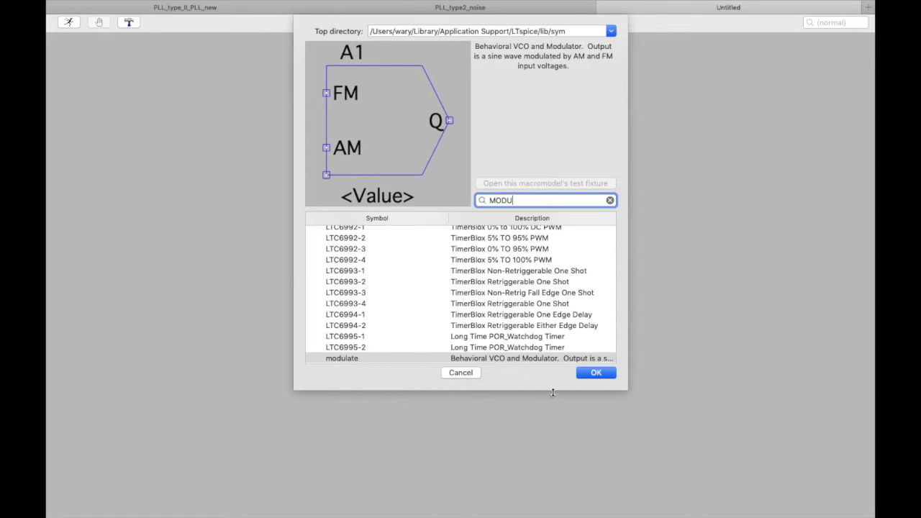
click(599, 373)
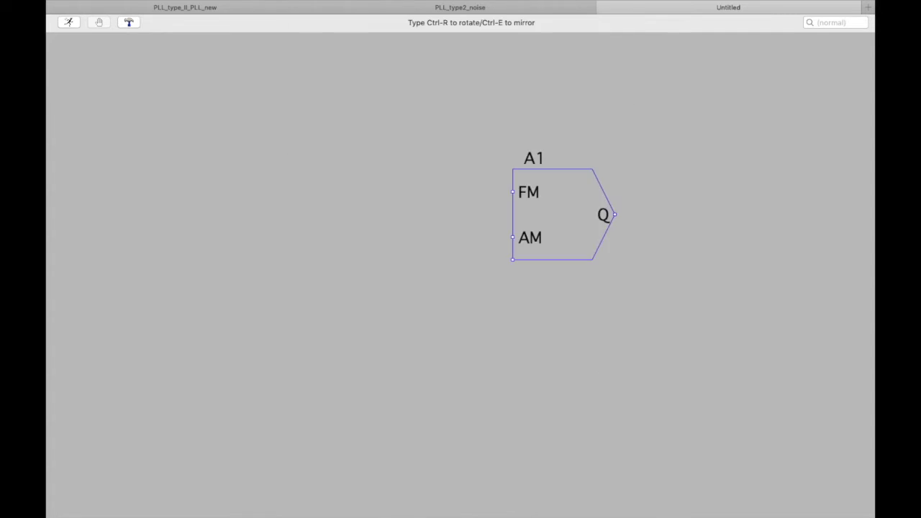
click(590, 232)
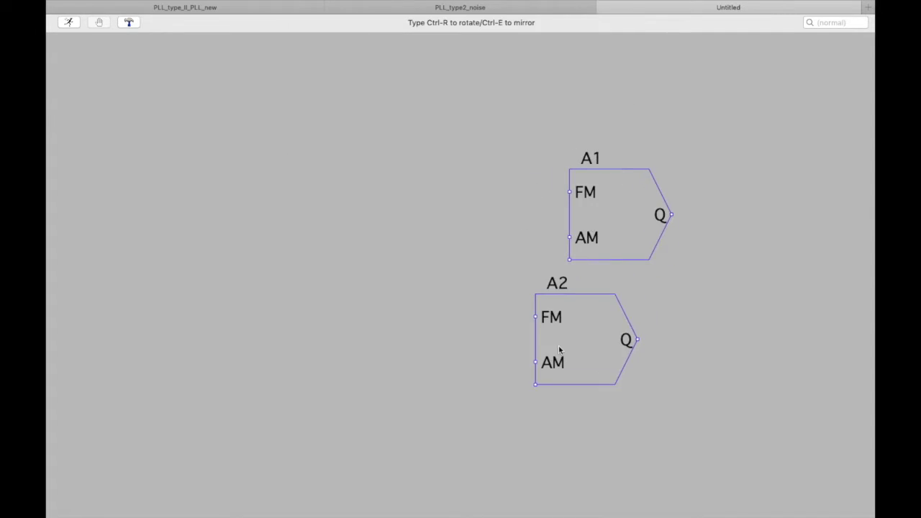
key(Escape)
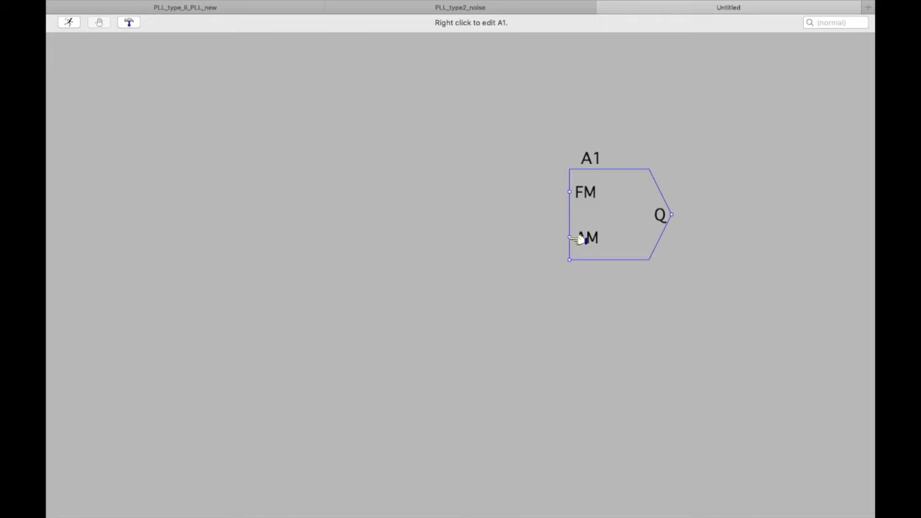
Place a GND (global node 0) symbol below and to the left of the modulator's AM pin.
right_click(484, 141)
mouse_move(523, 189)
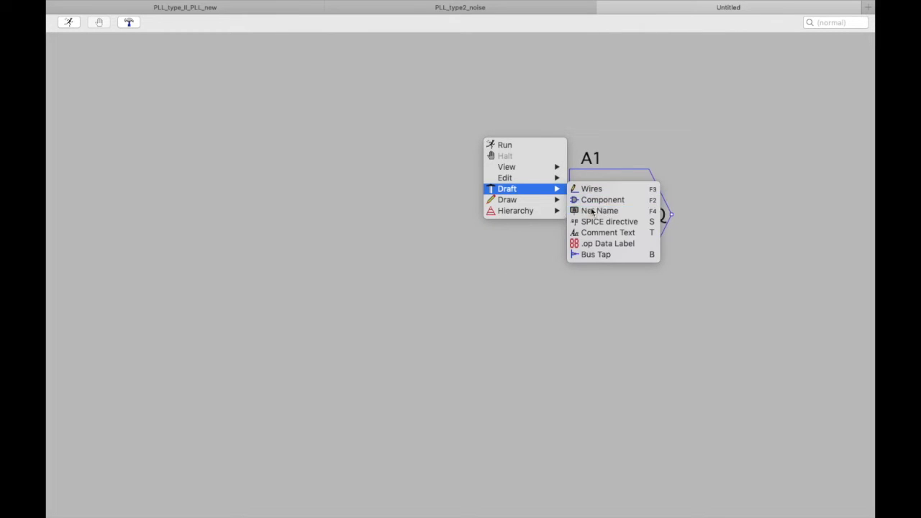
click(587, 210)
click(439, 41)
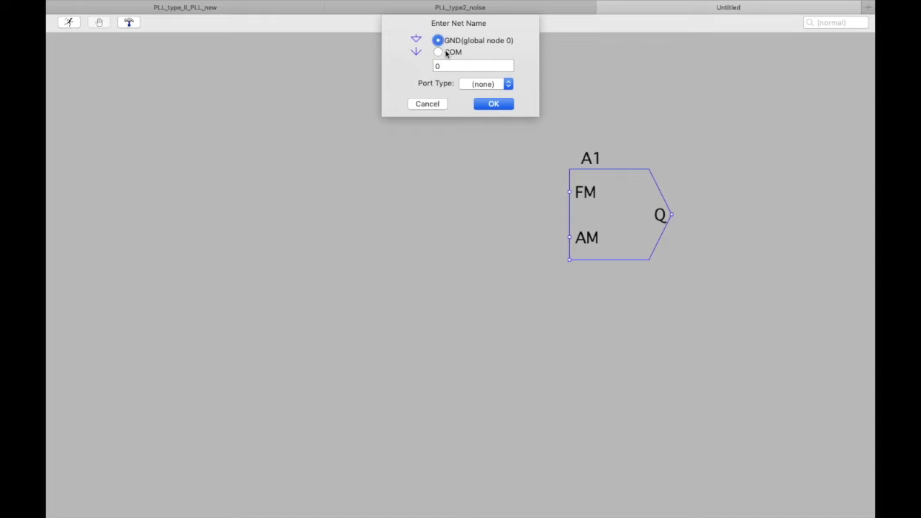
click(492, 105)
click(532, 283)
Wire the modulator's AM pin and its lower-left common pin to the ground symbol.
right_click(487, 193)
click(579, 243)
click(534, 283)
click(569, 237)
click(535, 259)
click(570, 259)
key(Escape)
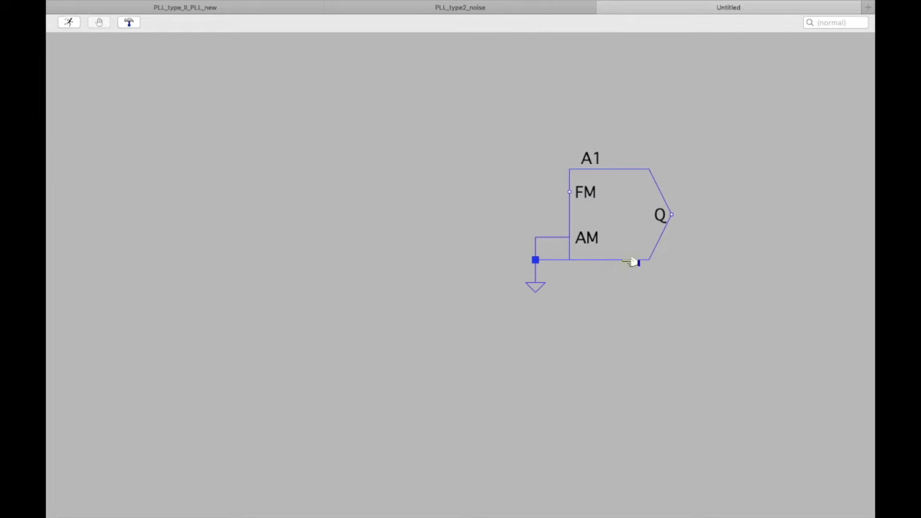
Place a phidet phase detector component to the left of modulator A1.
right_click(332, 189)
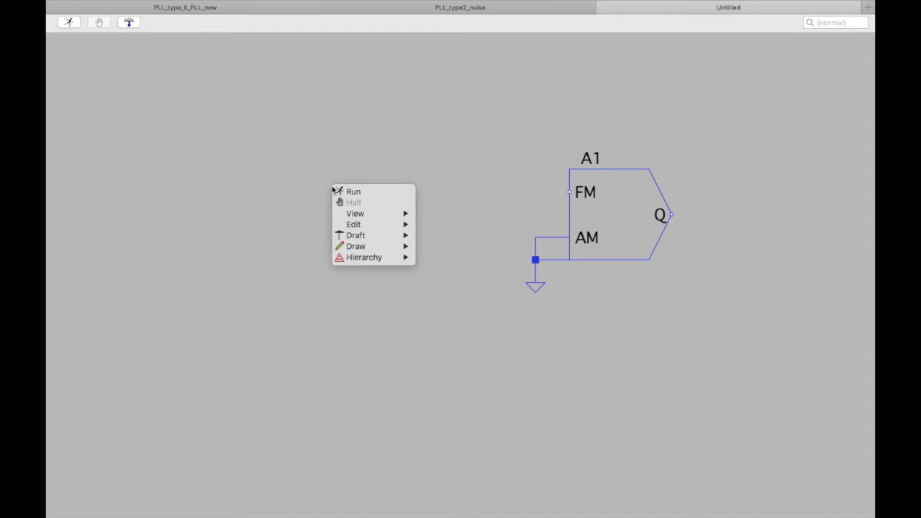
mouse_move(385, 240)
click(440, 246)
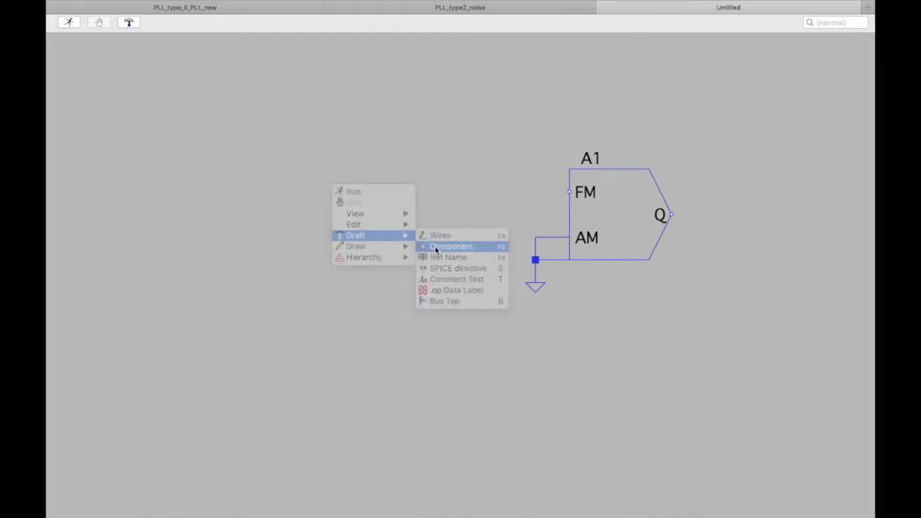
text(phas)
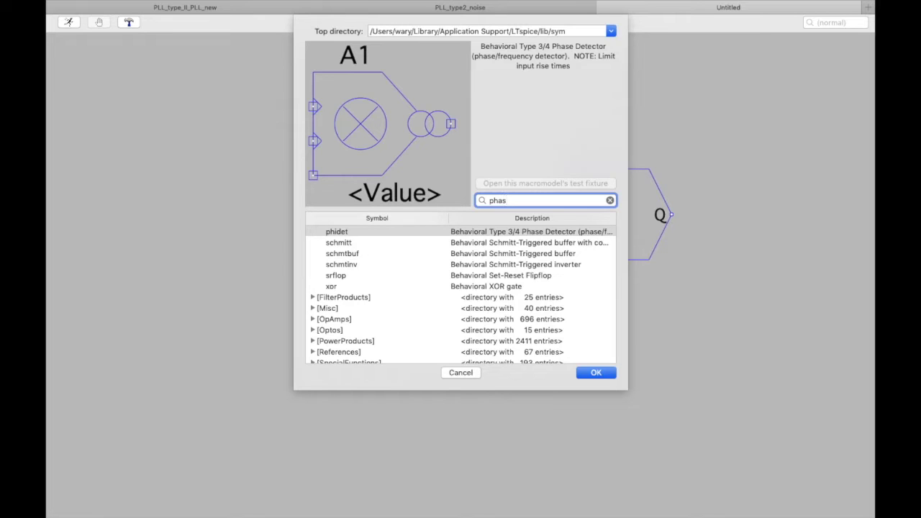
key(BackSpace)
key(BackSpace)
text(idet)
click(587, 372)
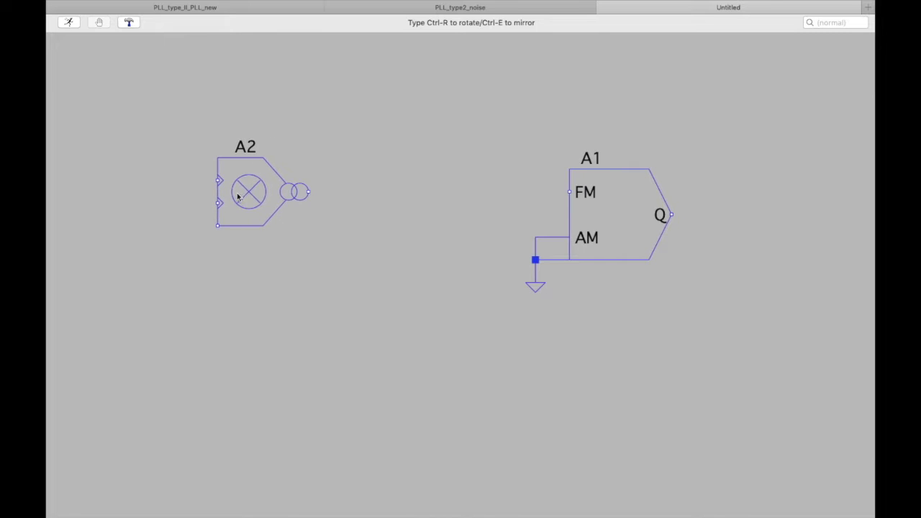
click(239, 196)
key(Escape)
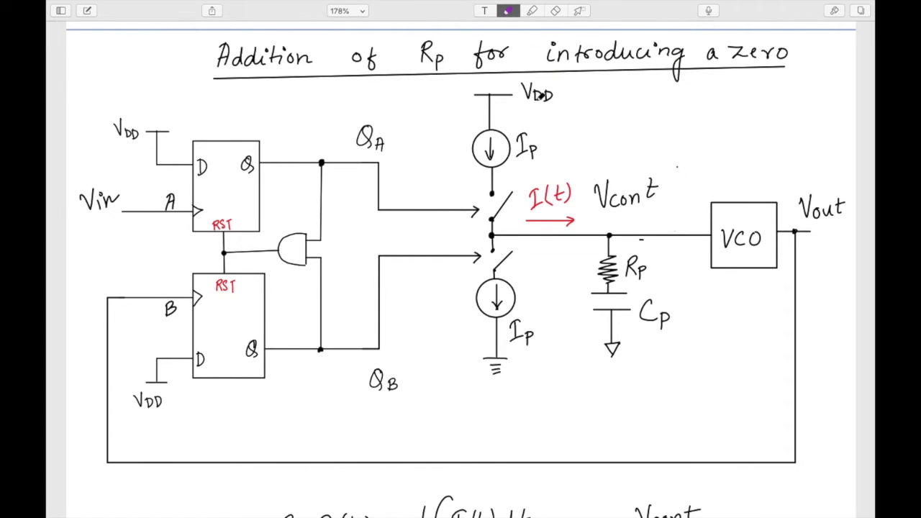
Switch to the PLL notes, circle the phase detector and charge pump circuitry, and undo the stroke.
mouse_move(545, 115)
mouse_down()
mouse_move(481, 81)
mouse_move(147, 194)
mouse_move(192, 400)
mouse_move(406, 455)
mouse_move(597, 256)
mouse_move(474, 101)
mouse_up()
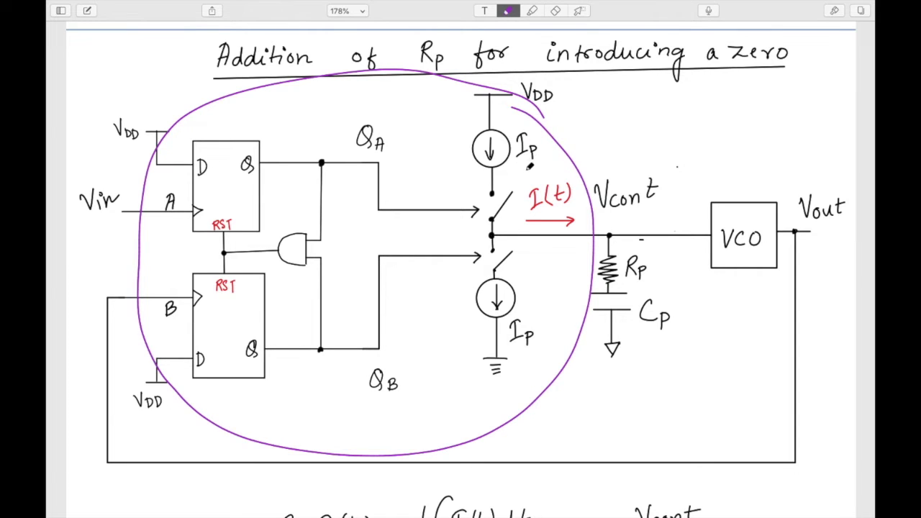
key(super+z)
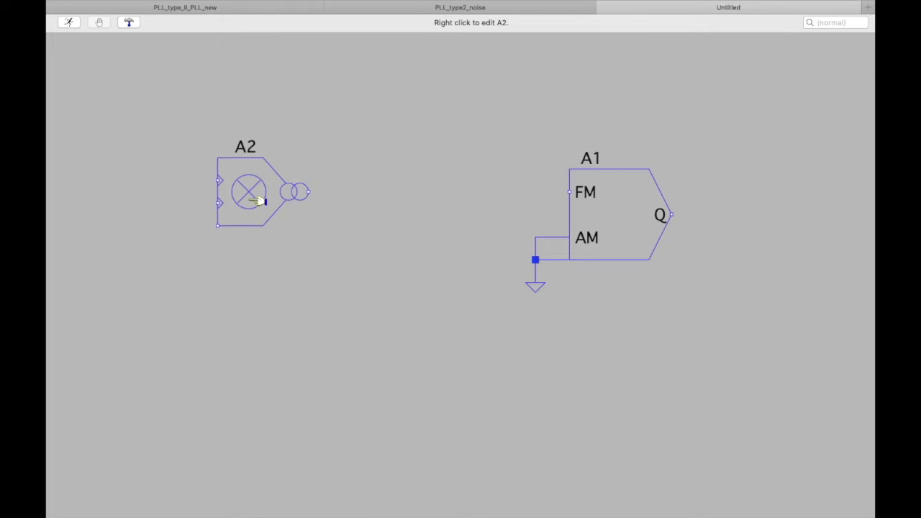
Set the Value attribute of phase detector A2 to Iout=65u in the LTspice schematic.
right_click(263, 199)
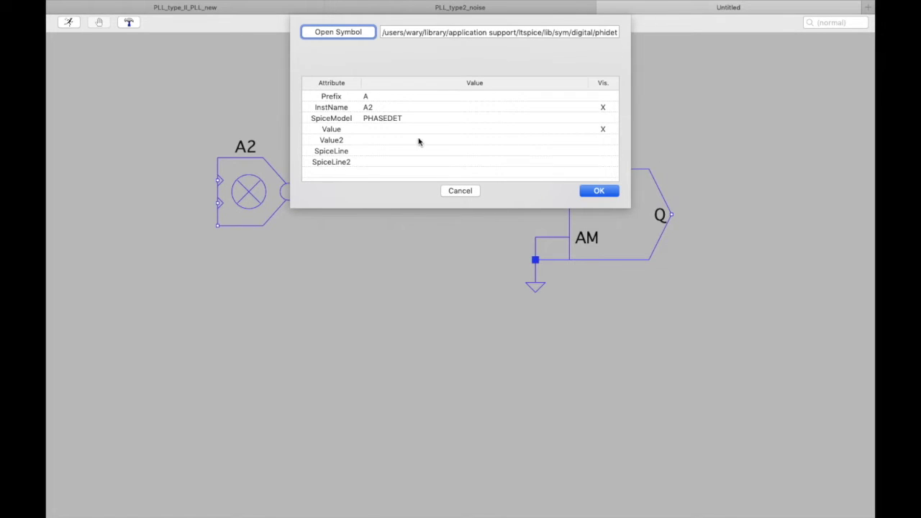
click(395, 129)
click(383, 130)
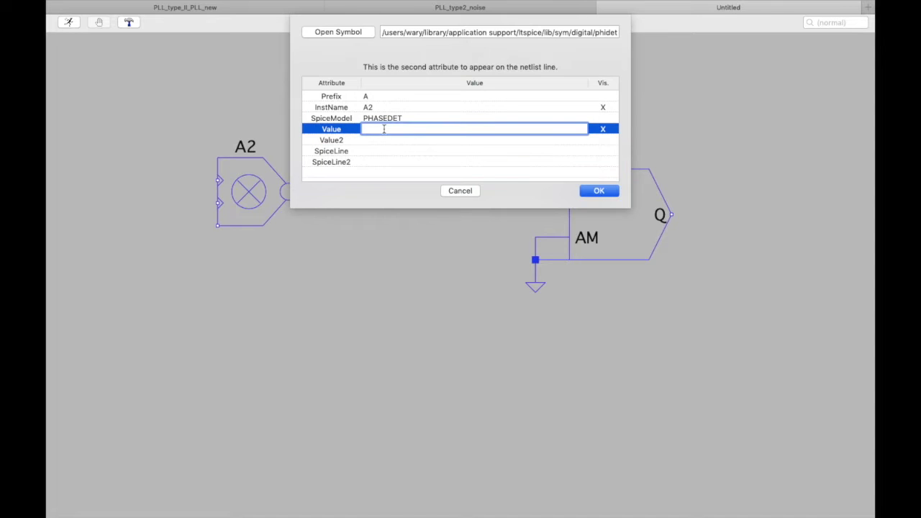
text(1)
text(ou)
text(t=)
text(65)
text(u)
key(Return)
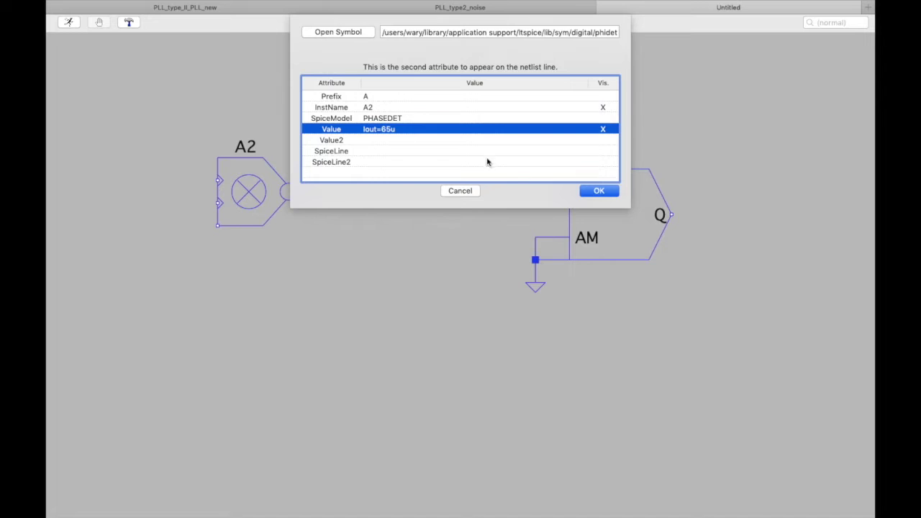
click(603, 192)
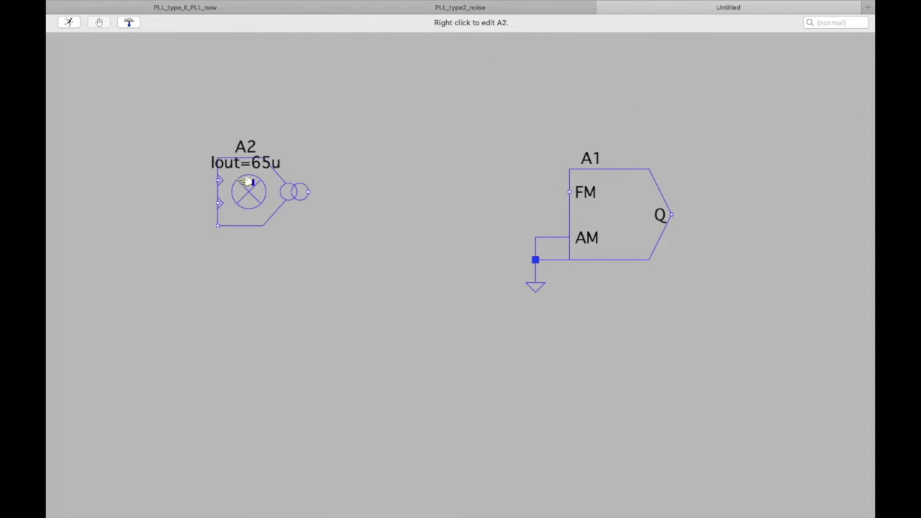
Move the Iout=65u label to just below the phase detector symbol.
right_click(320, 116)
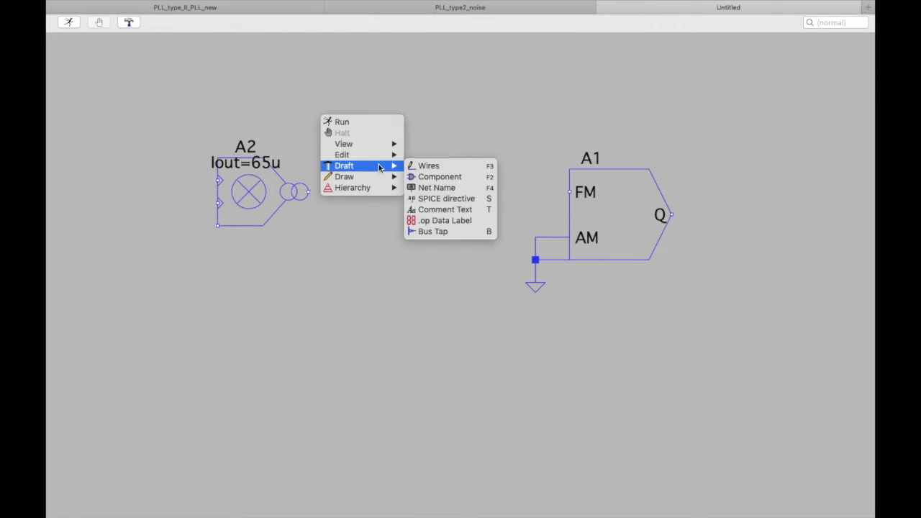
mouse_move(385, 156)
click(427, 156)
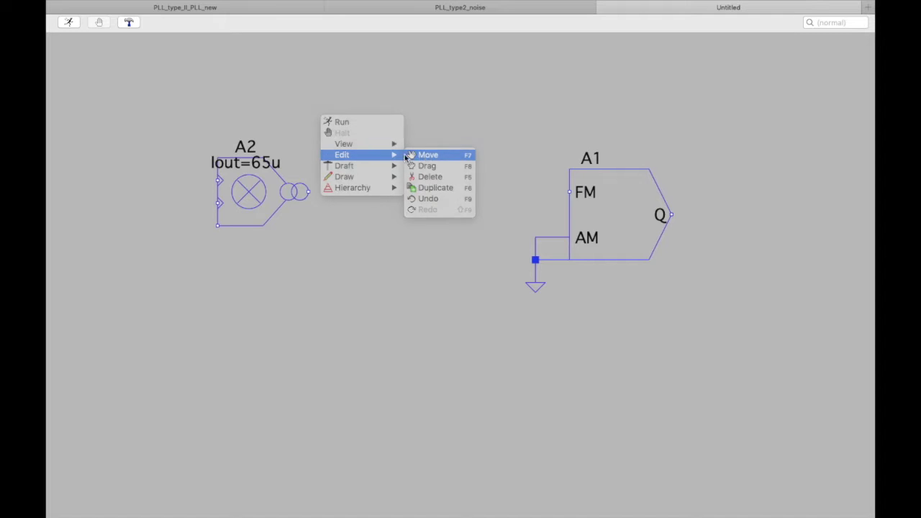
click(277, 165)
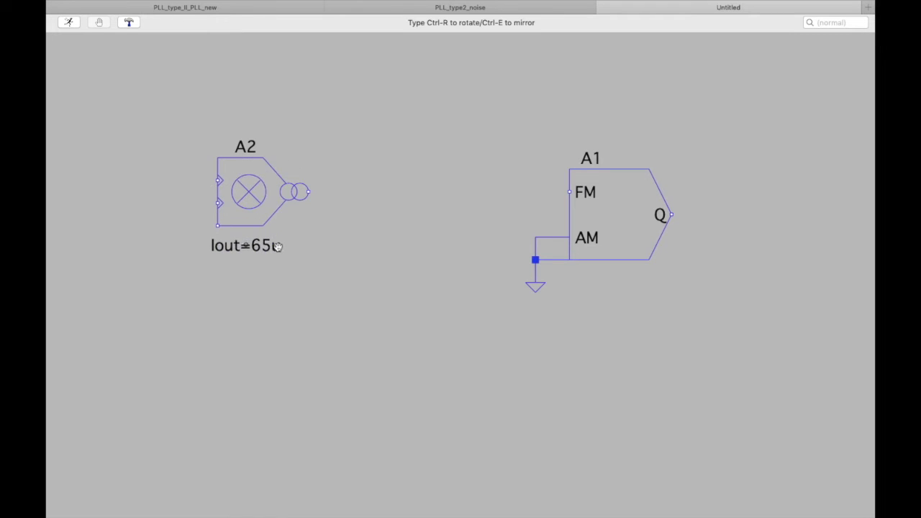
click(280, 260)
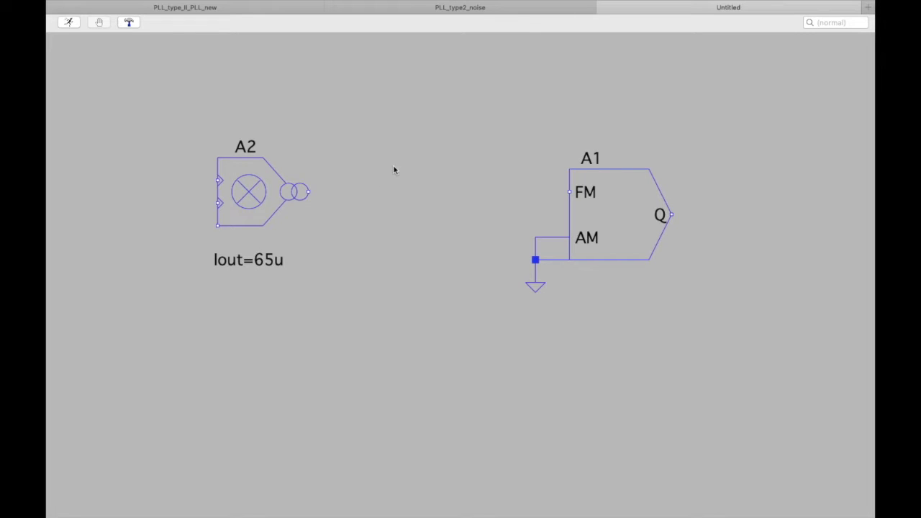
Wire the phase detector's output straight to the FM input of modulator A1.
right_click(367, 137)
mouse_move(396, 177)
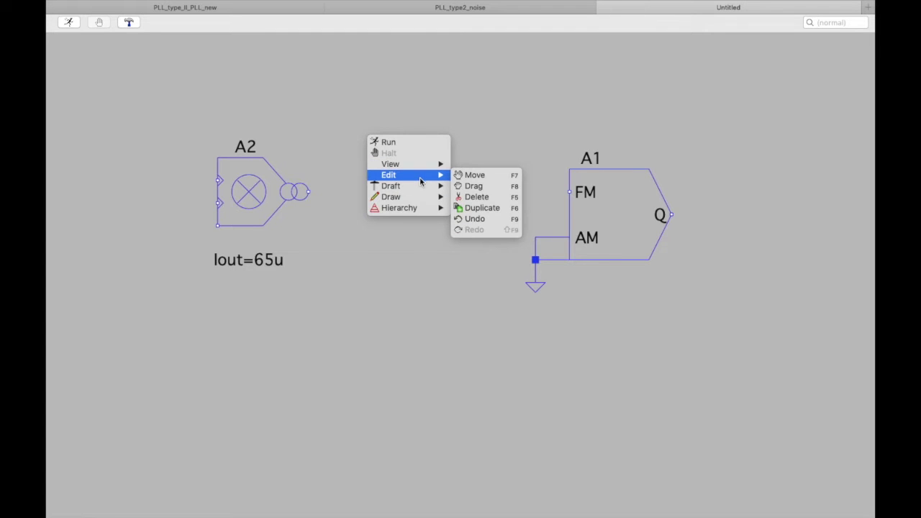
click(475, 189)
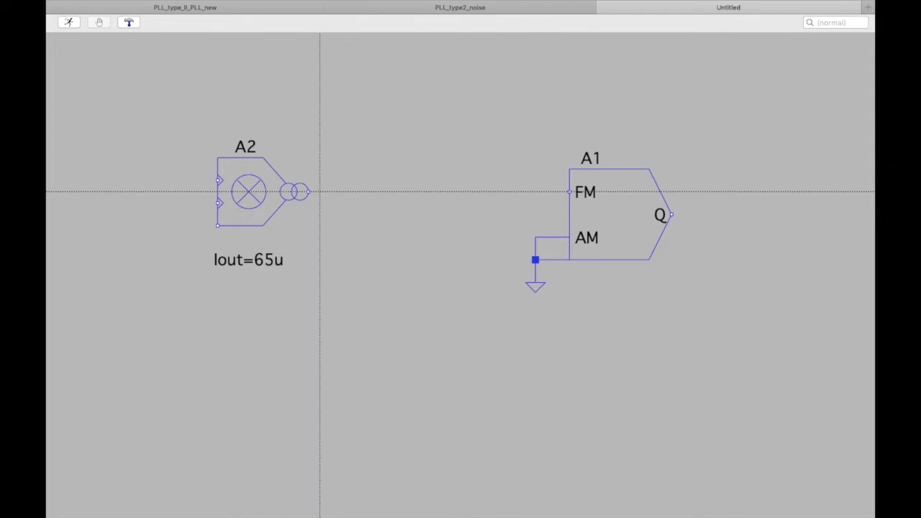
click(308, 192)
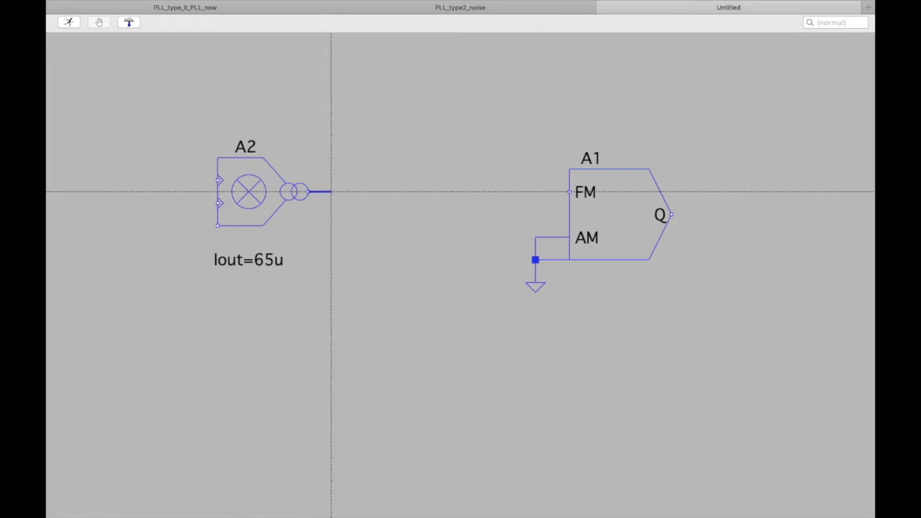
click(569, 192)
right_click(399, 248)
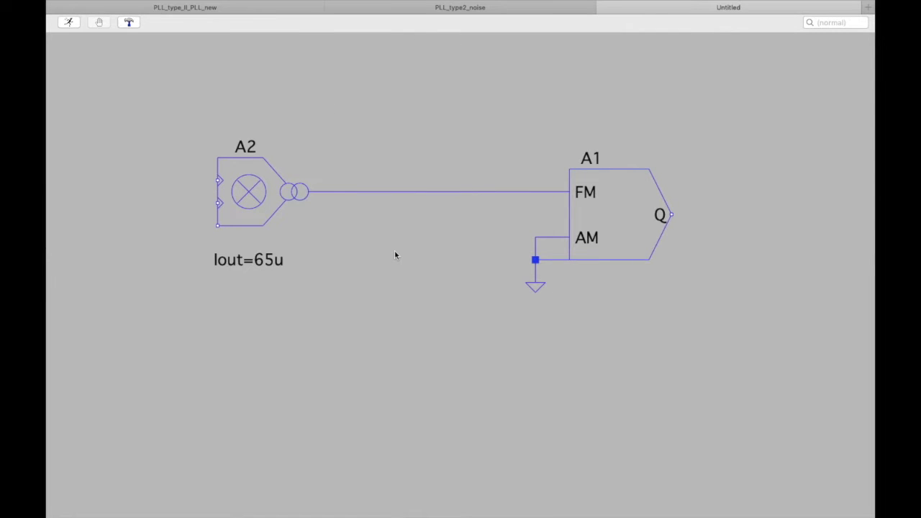
Place a capacitor (cap) vertically just below the wire between the phase detector and the modulator.
right_click(394, 251)
mouse_move(431, 300)
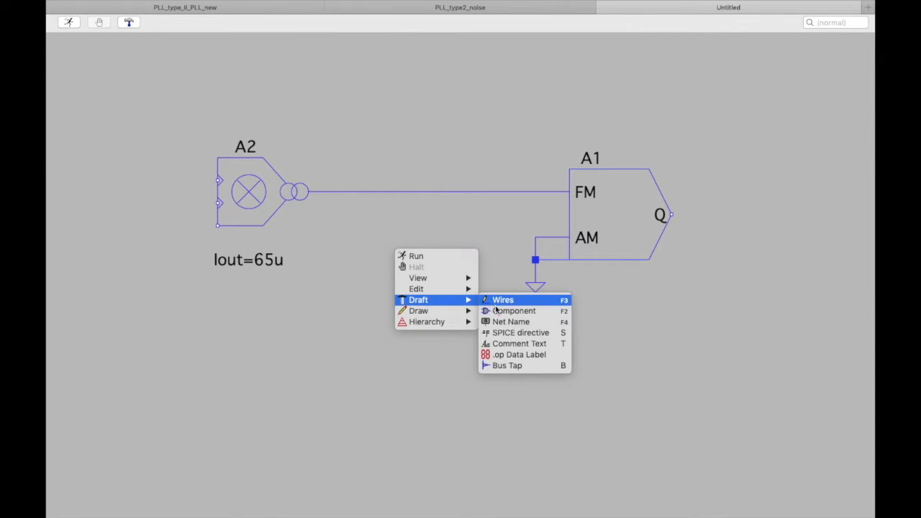
click(500, 310)
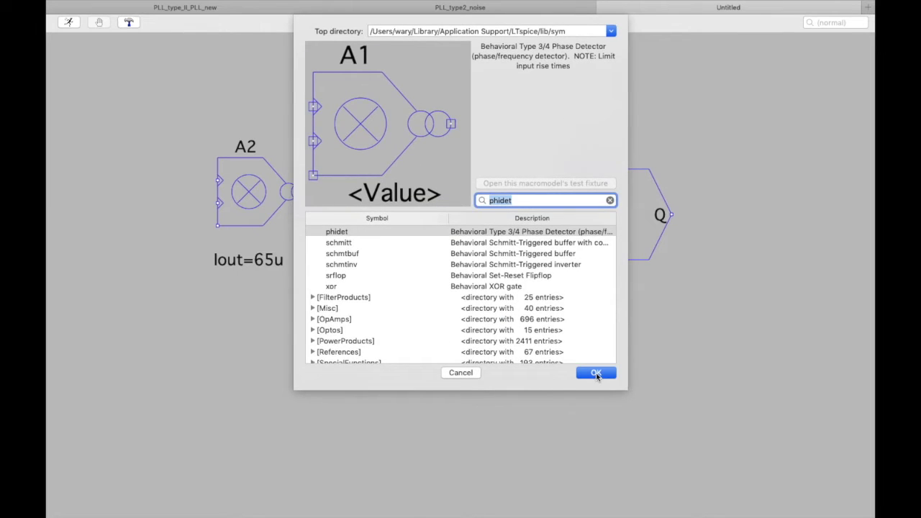
text(cap)
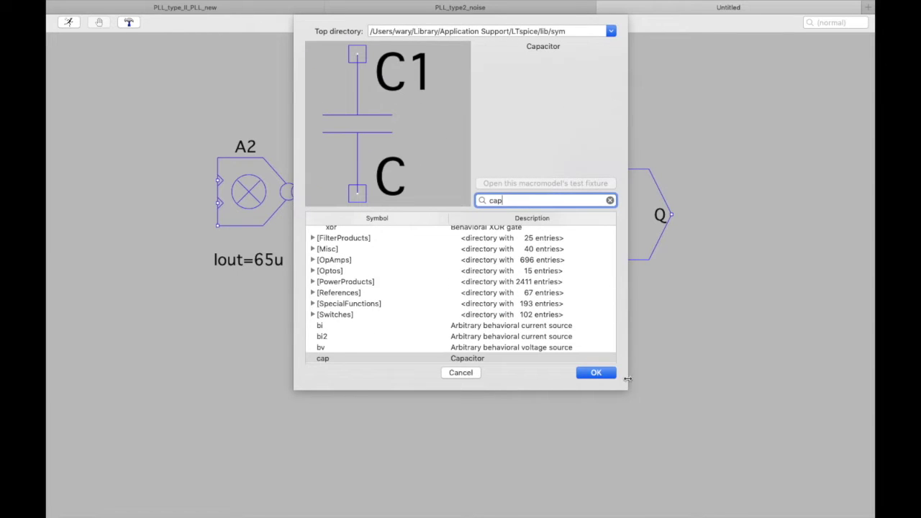
click(597, 372)
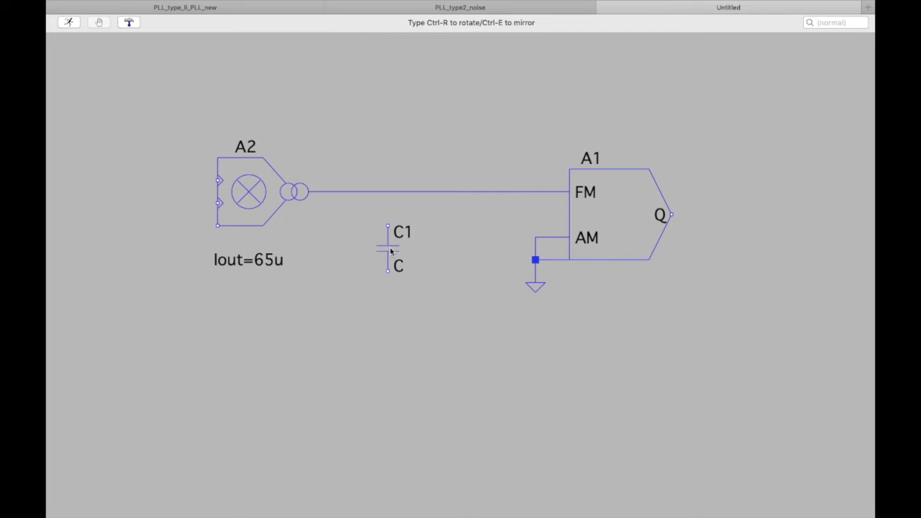
click(400, 244)
key(Escape)
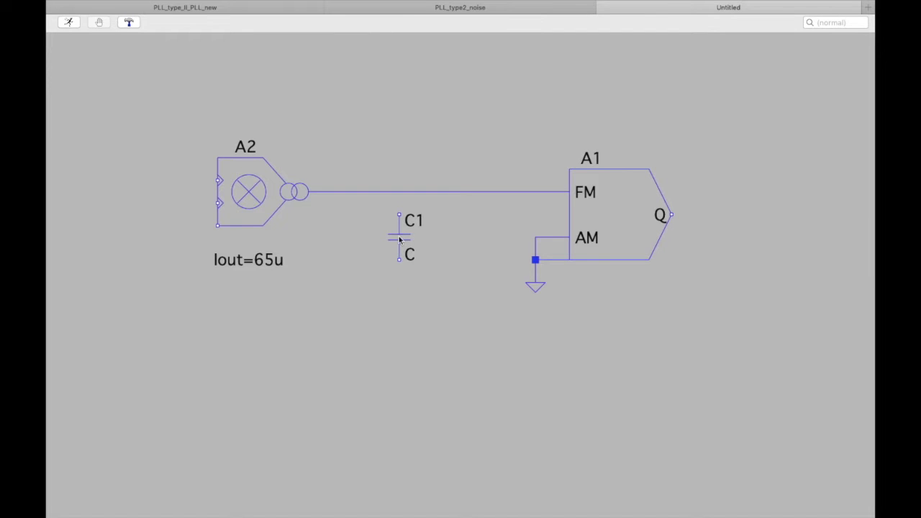
Wire the upper terminal of capacitor C1 to the line between the phase detector and the modulator.
right_click(411, 133)
mouse_move(453, 182)
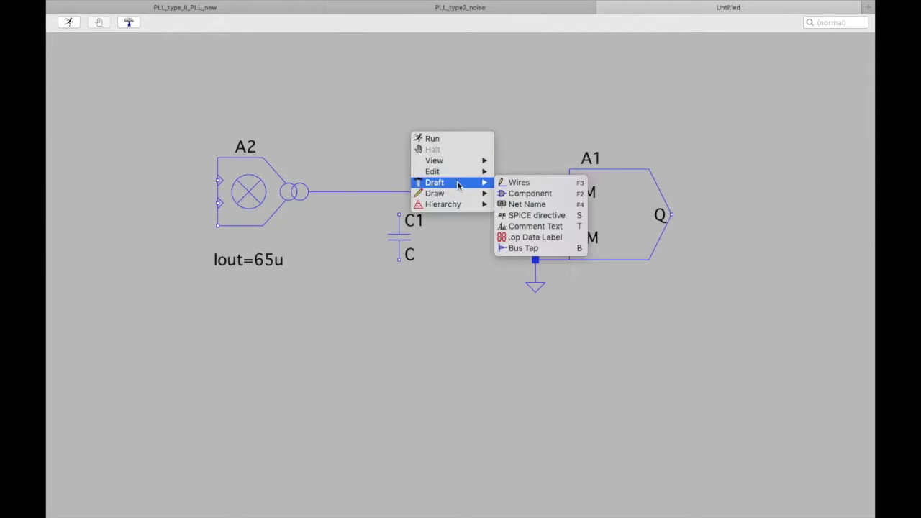
click(518, 182)
click(400, 215)
click(399, 192)
key(Escape)
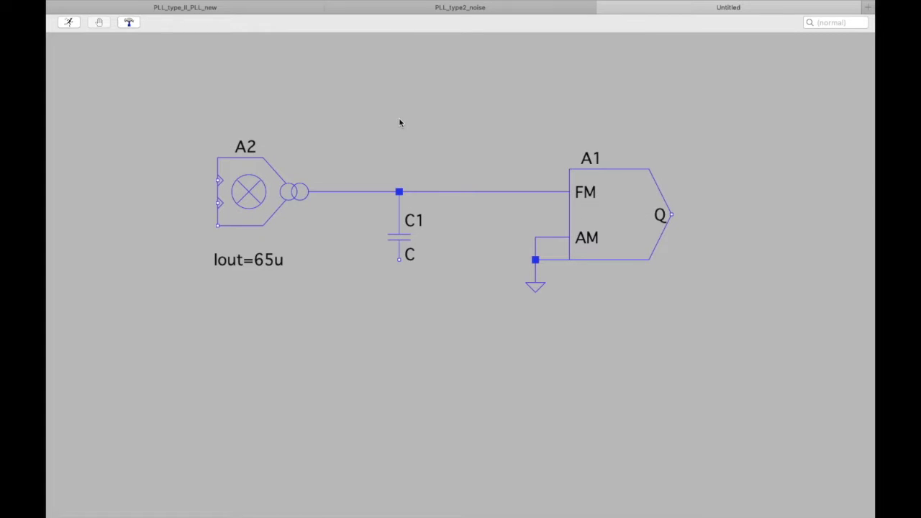
Place a ground symbol (GND, global node 0) a short distance below capacitor C1.
right_click(400, 121)
mouse_move(448, 168)
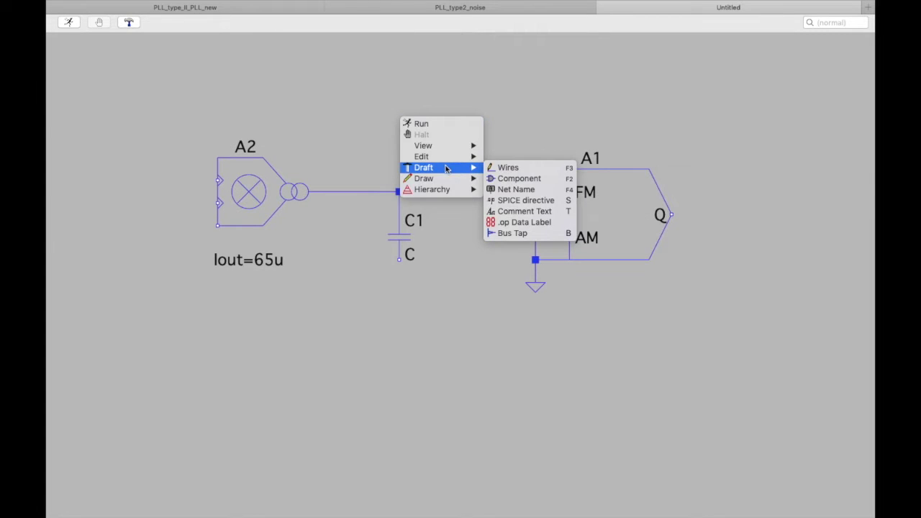
click(508, 189)
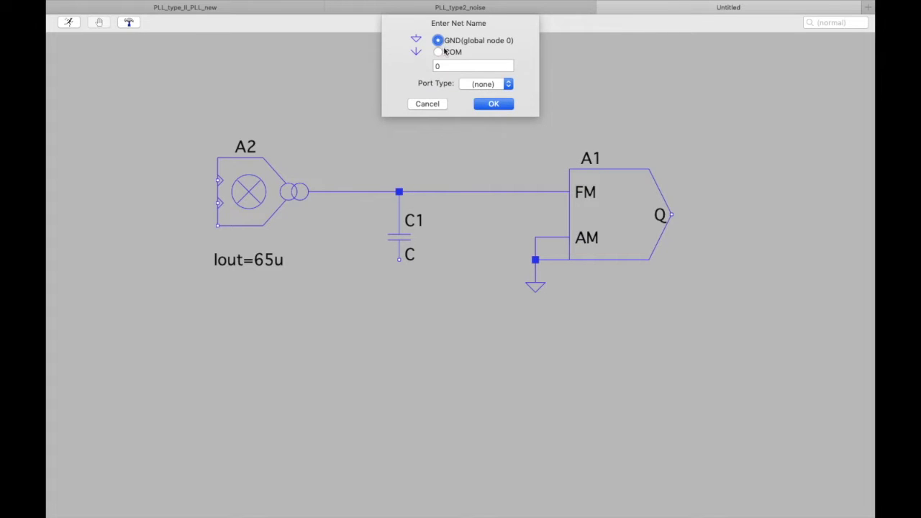
key(Return)
click(402, 283)
key(Escape)
Wire the lower terminal of capacitor C1 to the ground symbol beneath it.
right_click(413, 117)
mouse_move(446, 162)
click(512, 165)
click(399, 259)
click(399, 283)
key(Escape)
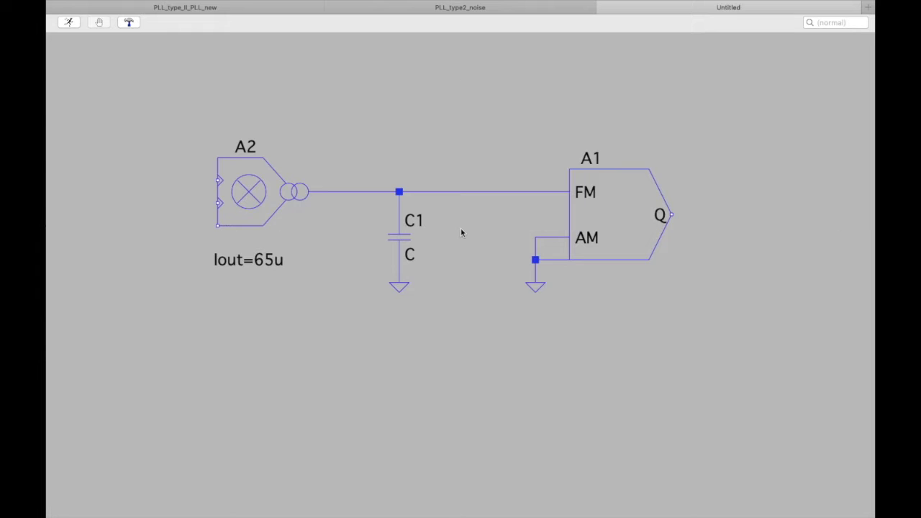
Wire the lower input of phase detector A2 around beneath the circuit to modulator A1's Q output as the feedback path.
right_click(295, 115)
mouse_move(339, 149)
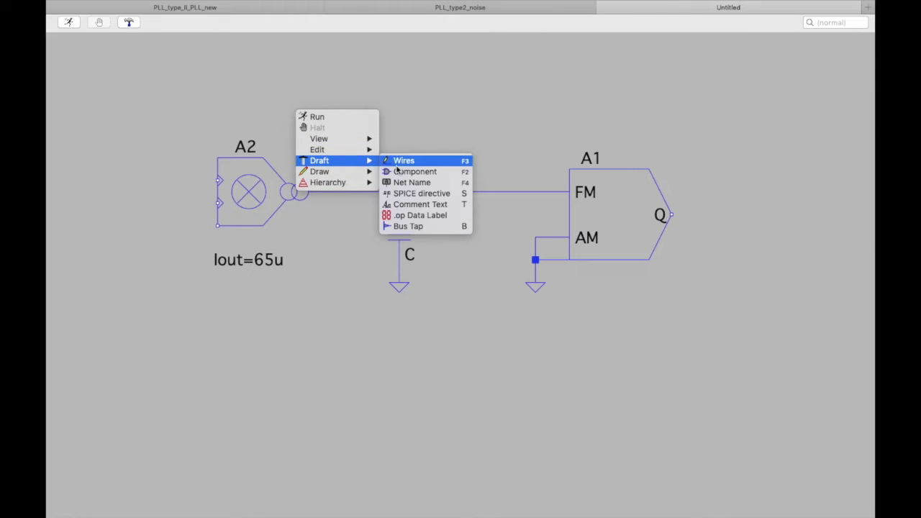
click(397, 163)
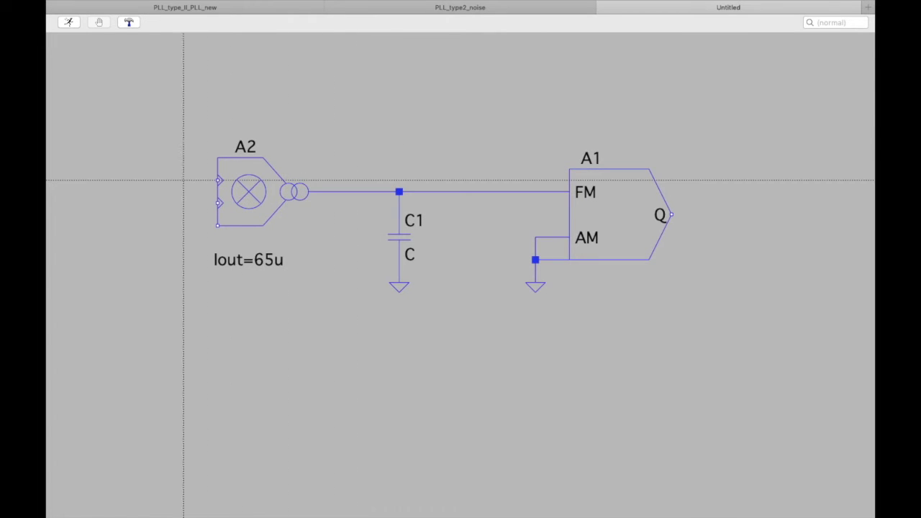
click(217, 202)
click(138, 203)
click(139, 385)
click(706, 384)
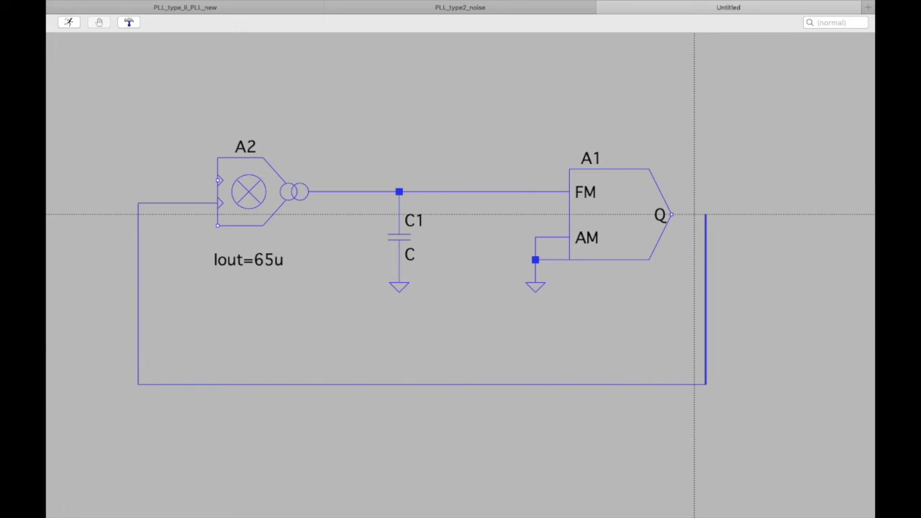
click(671, 214)
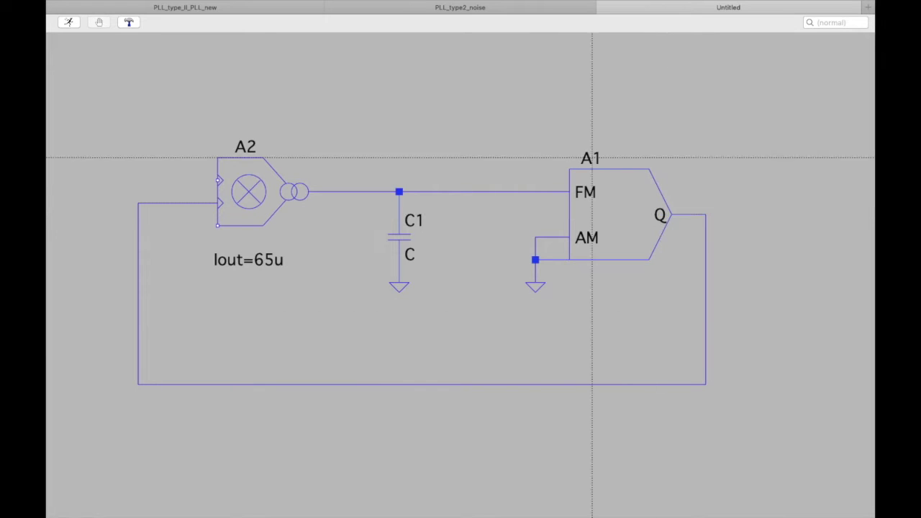
key(Escape)
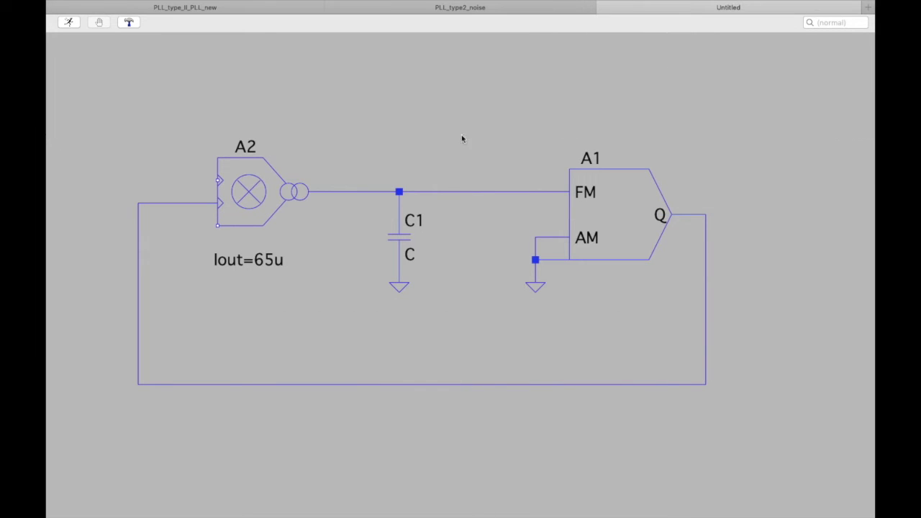
Place a voltage source (voltage) upright to the left of phase detector A2, outside the feedback wire.
right_click(344, 99)
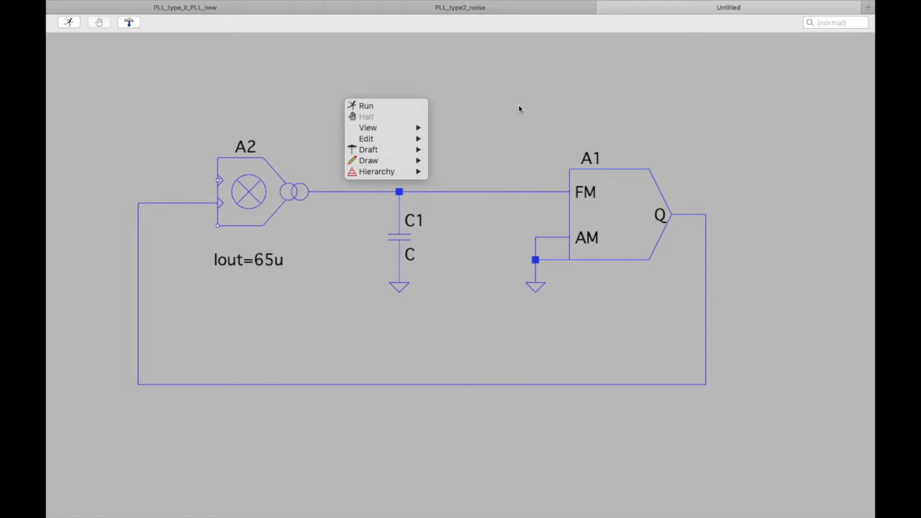
click(545, 106)
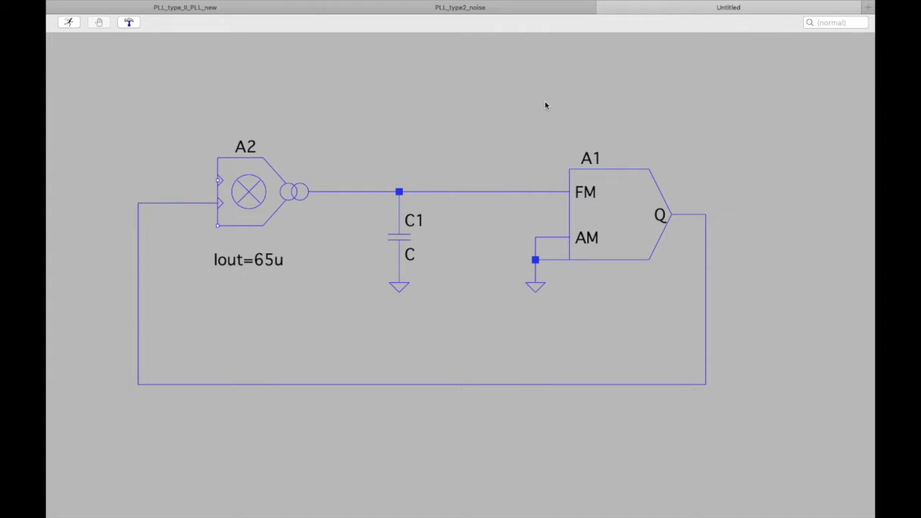
key(F2)
text(v)
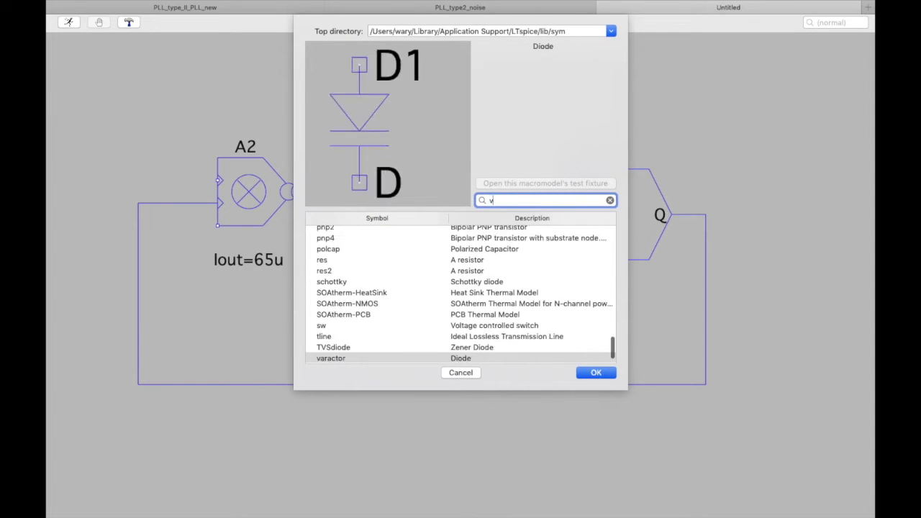
text(oltage)
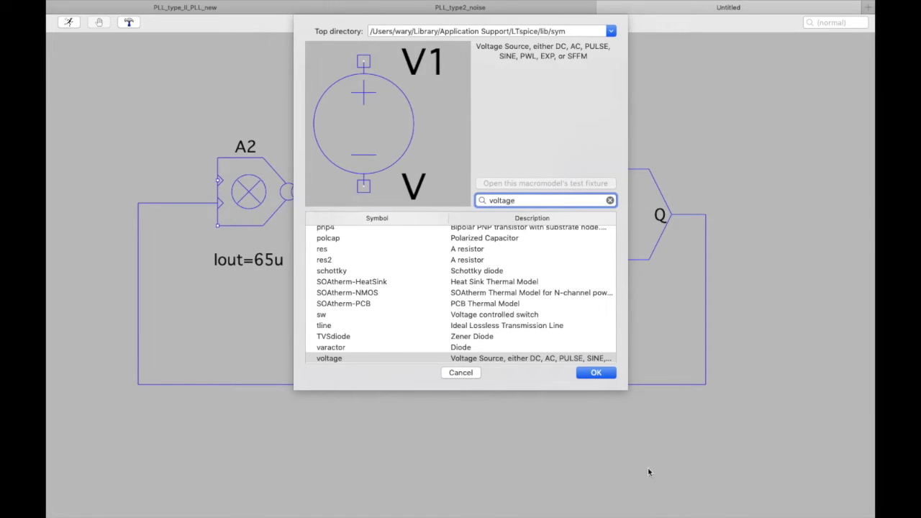
click(595, 373)
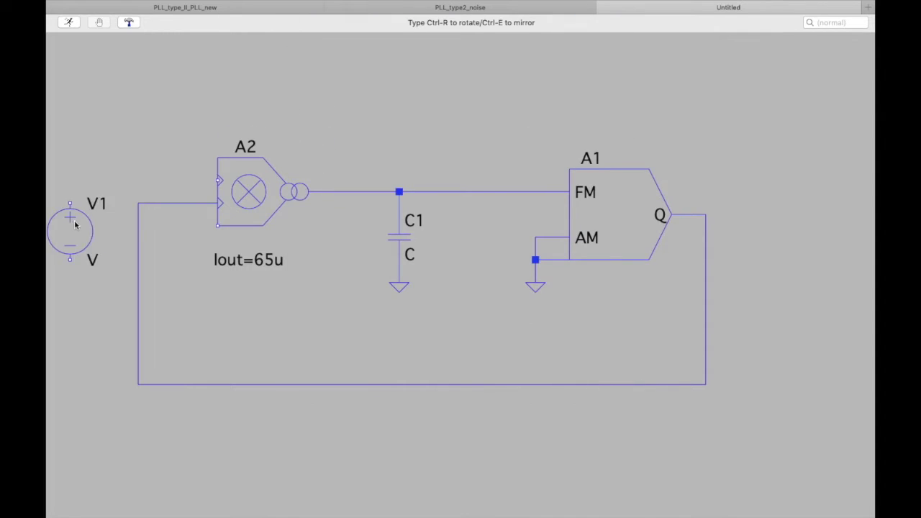
click(78, 212)
key(Escape)
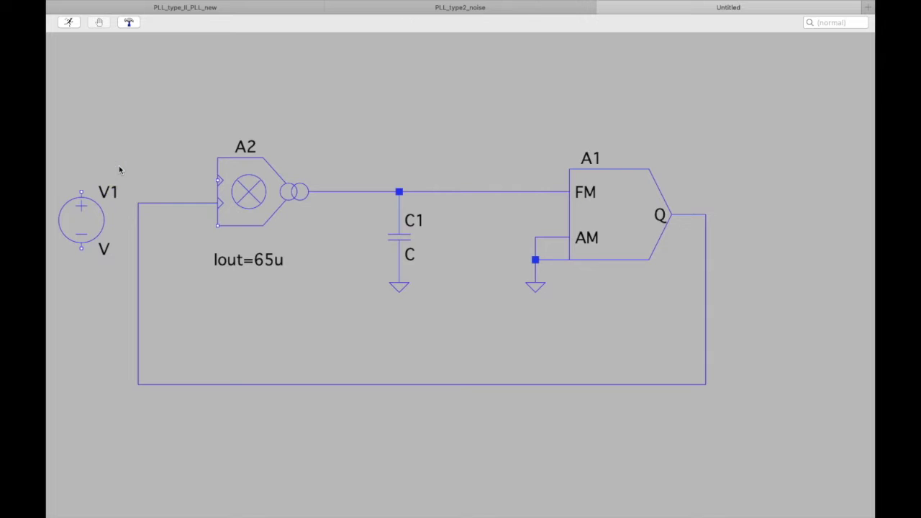
Place ground symbols (GND, global node 0) just below source V1 and on the bottom-left pin of phase detector A2.
right_click(120, 127)
mouse_move(162, 173)
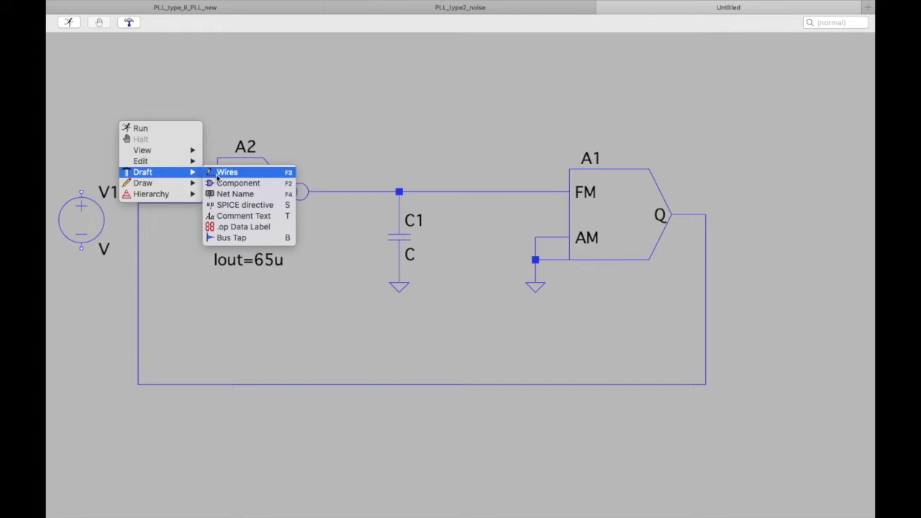
click(230, 194)
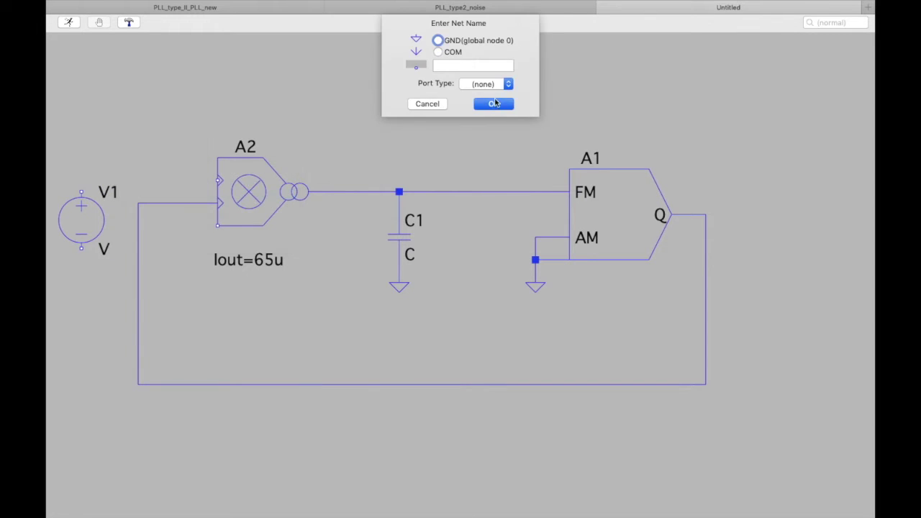
click(439, 41)
click(494, 104)
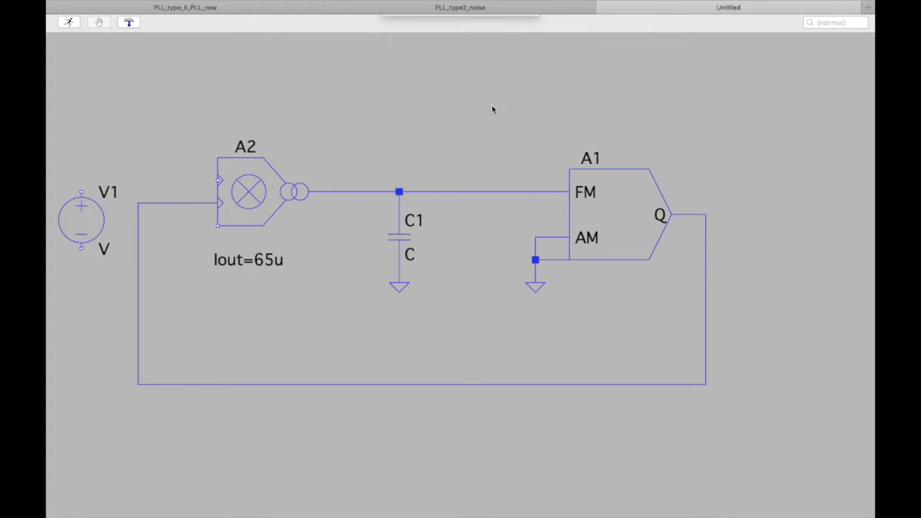
click(82, 274)
click(217, 228)
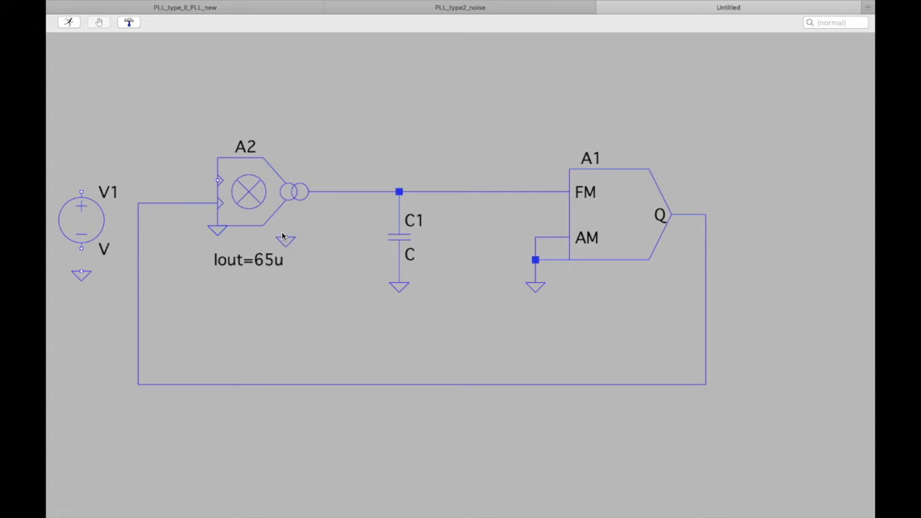
key(Escape)
Wire source V1's negative terminal to the ground below it and its positive terminal to the upper input of phase detector A2.
right_click(142, 81)
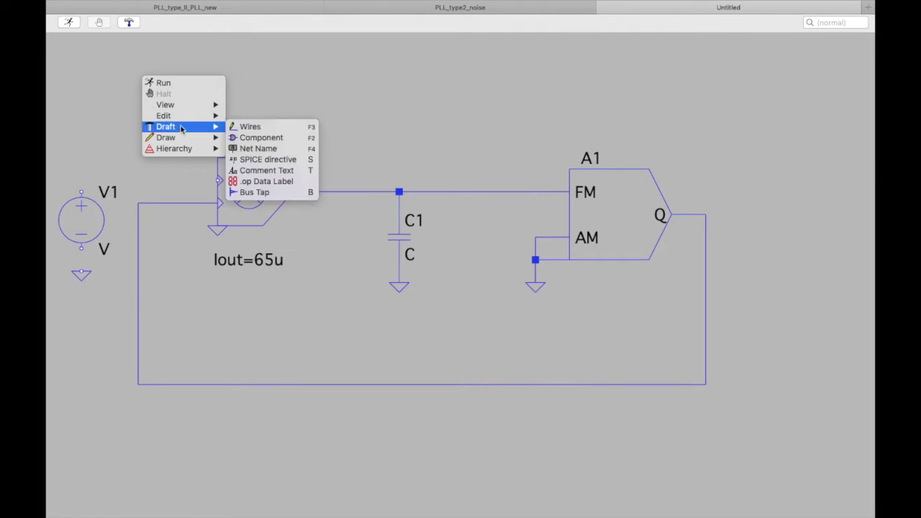
mouse_move(191, 132)
click(252, 127)
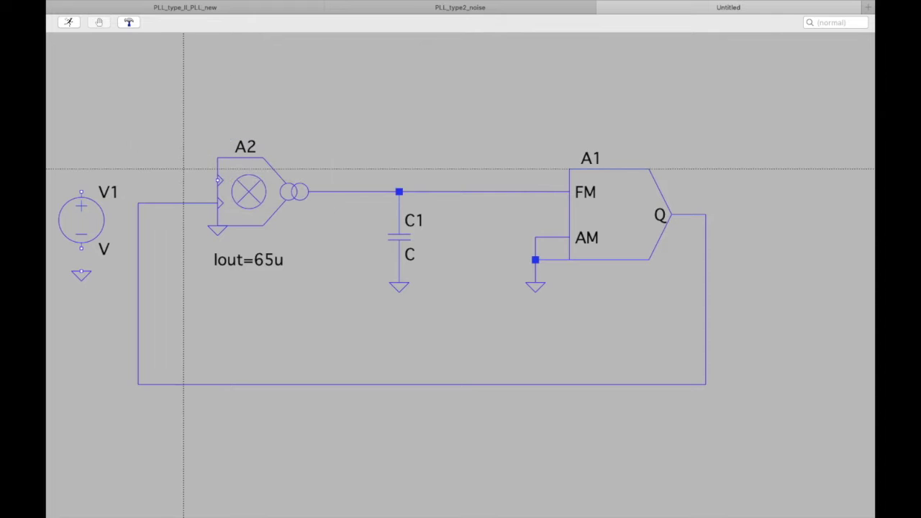
click(82, 271)
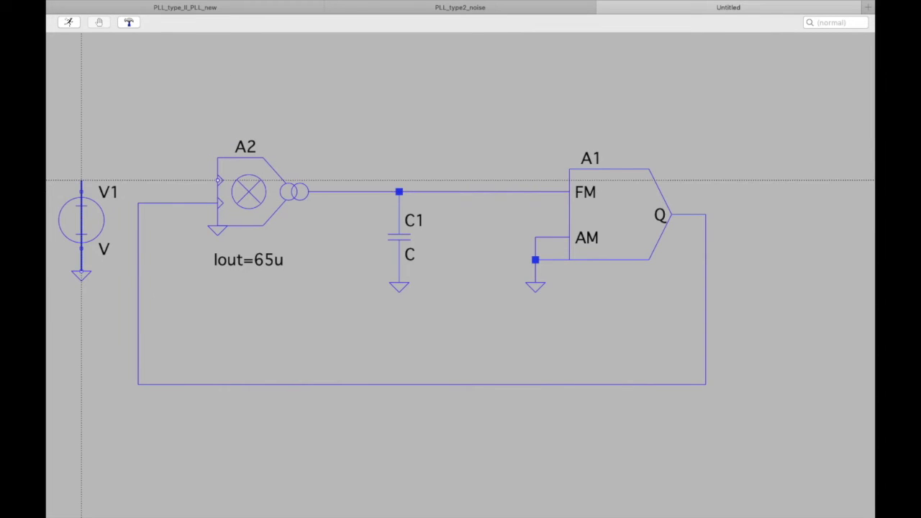
click(220, 180)
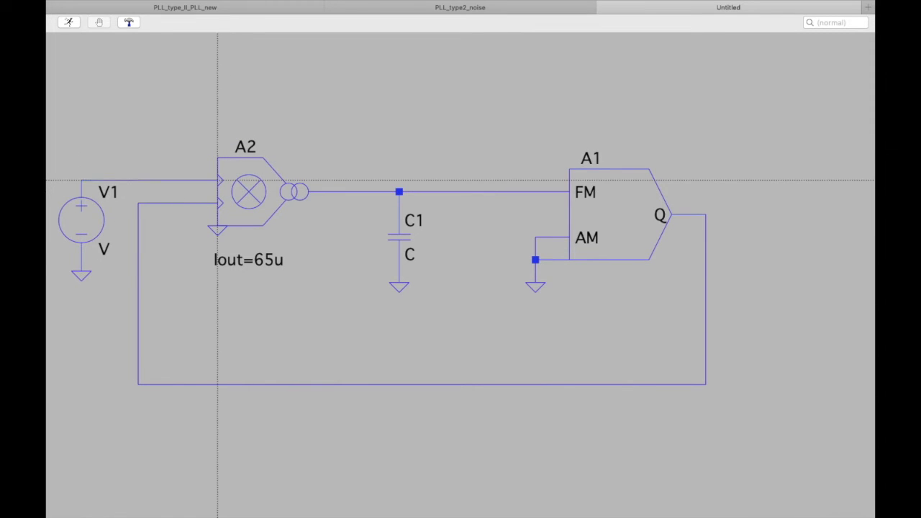
key(Escape)
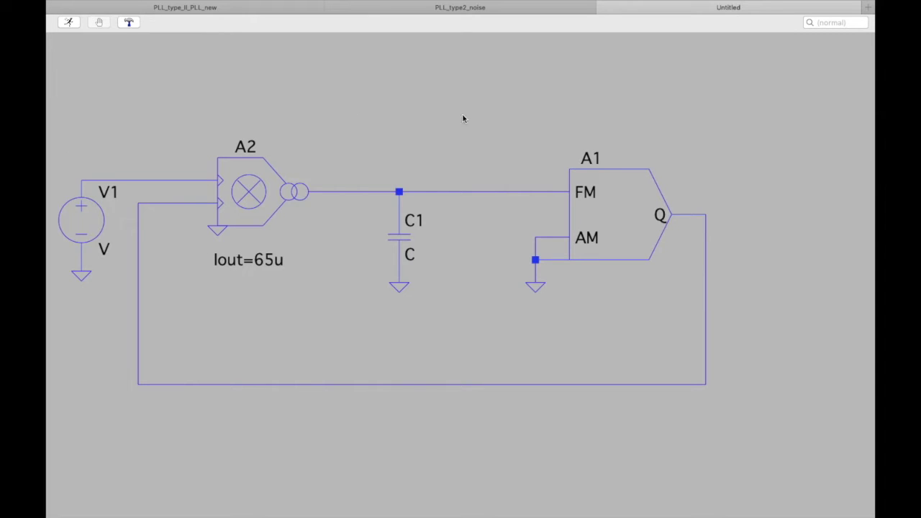
Set the Value attribute of modulator A1 to mark=freqh space=freql.
right_click(625, 219)
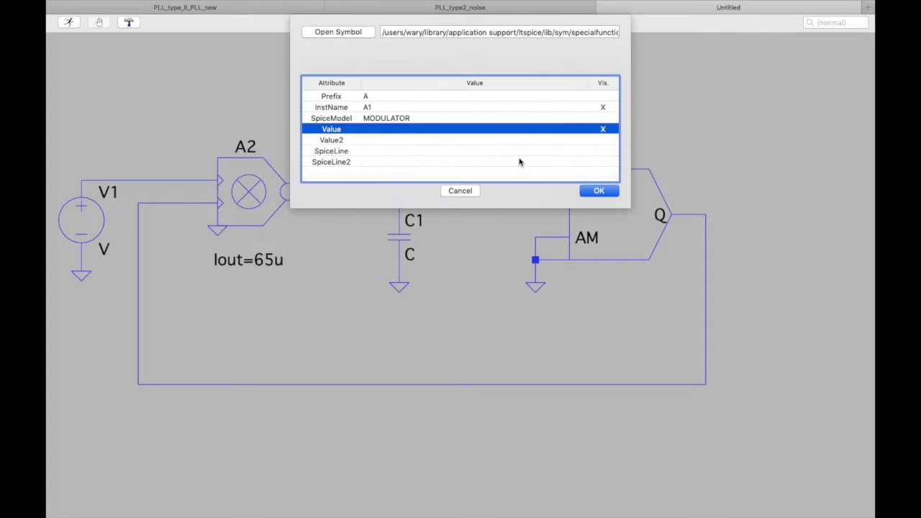
click(386, 129)
text(mark=freqg)
key(BackSpace)
text(h space=freql)
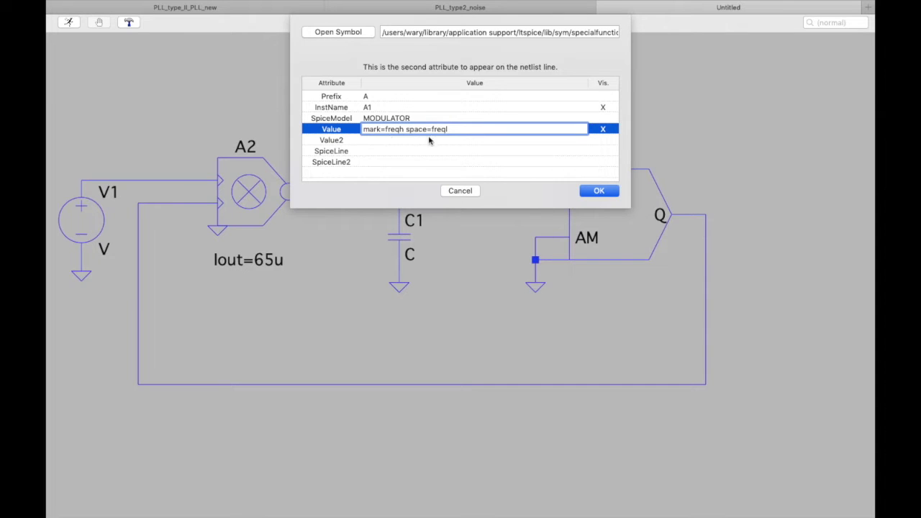
click(596, 193)
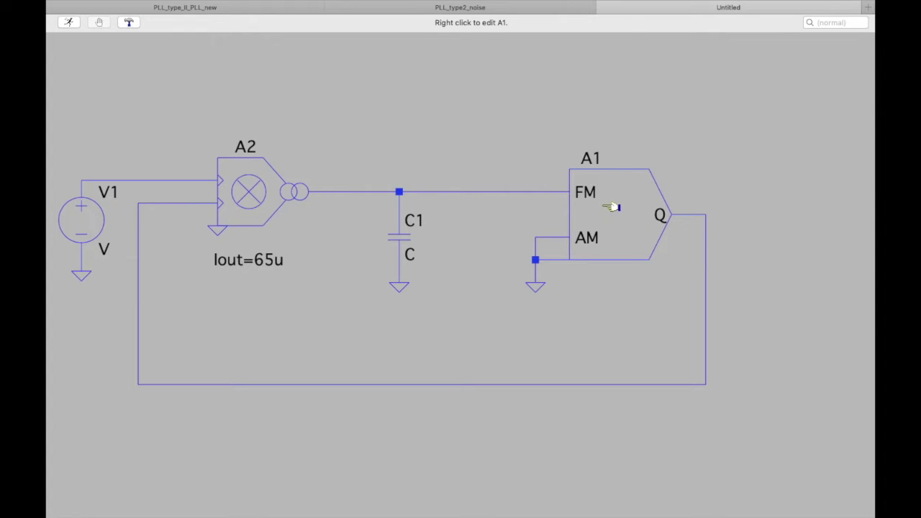
right_click(611, 207)
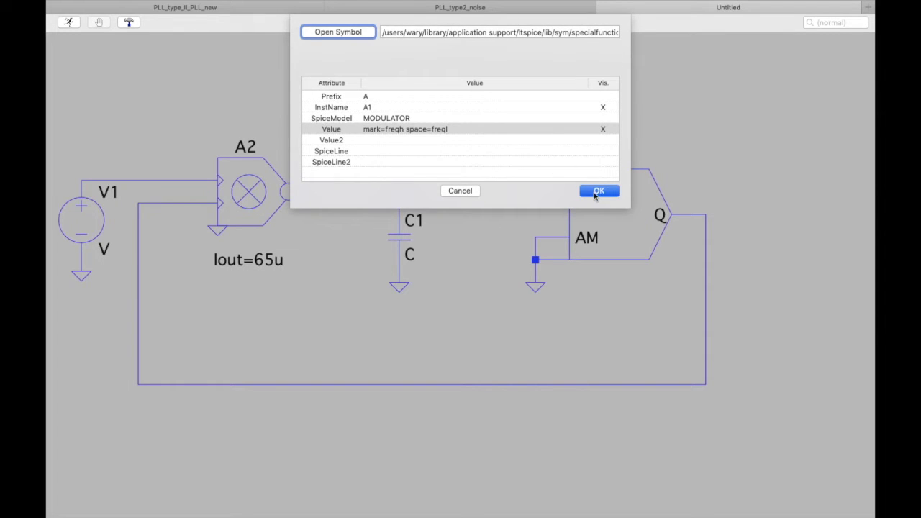
click(596, 192)
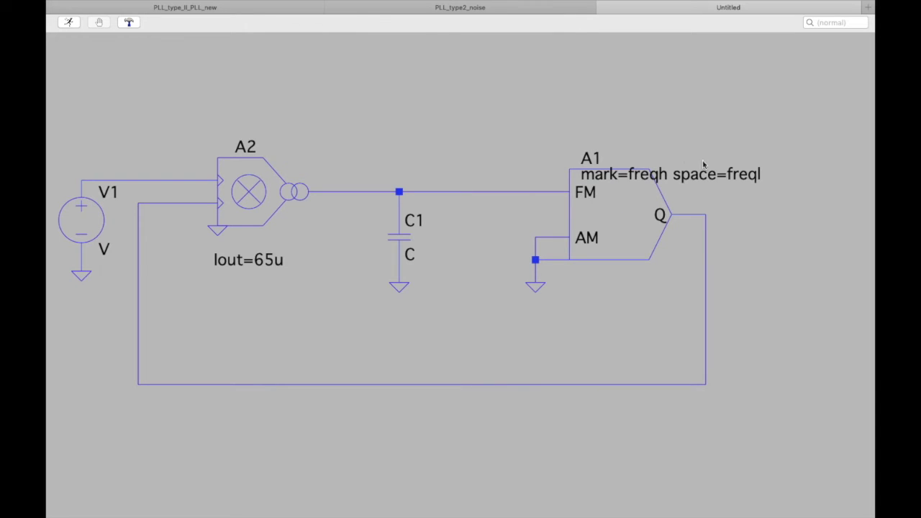
Move the mark=freqh space=freql label to just below the modulator symbol.
right_click(716, 122)
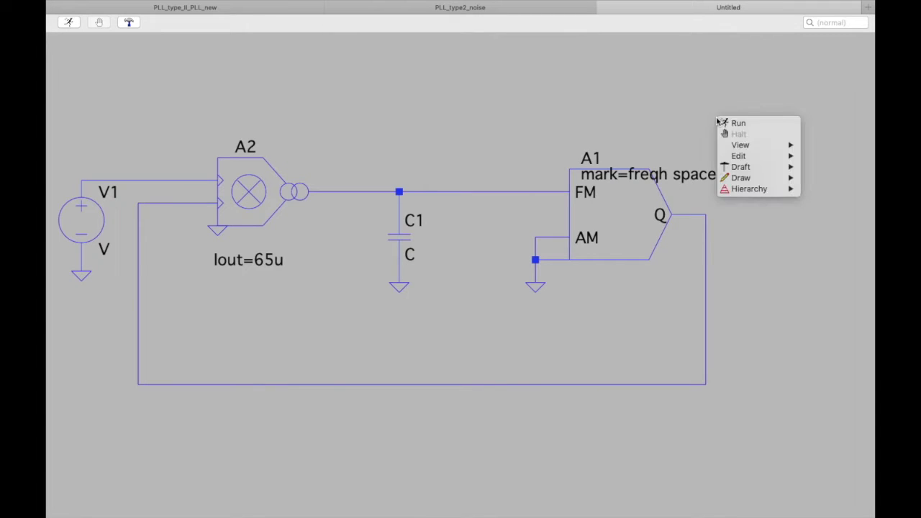
mouse_move(737, 157)
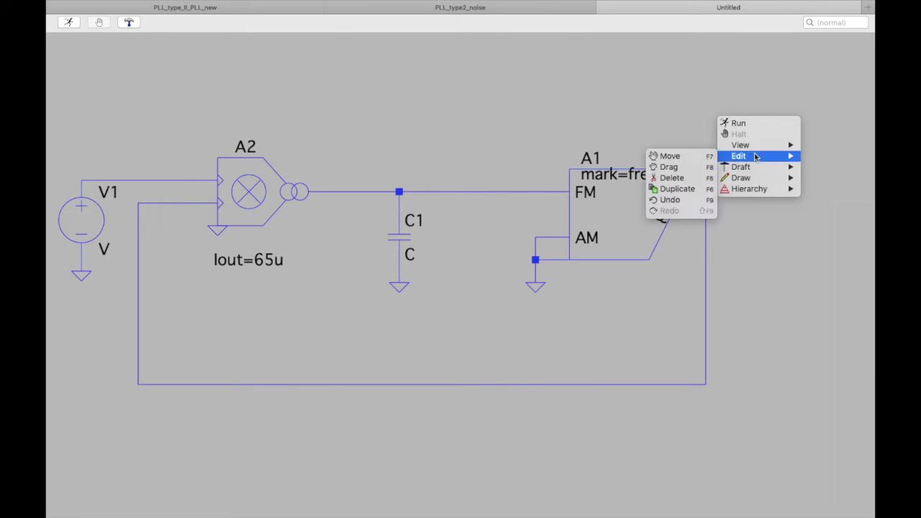
click(694, 157)
click(705, 176)
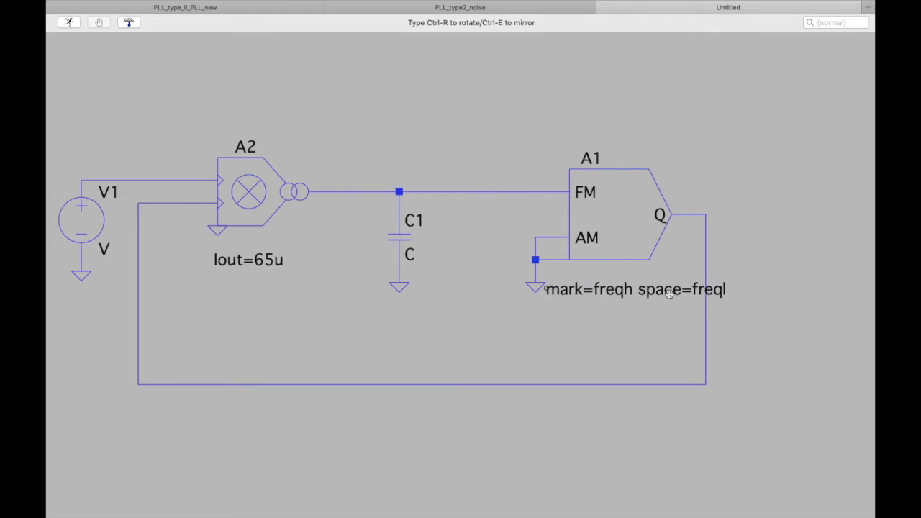
click(673, 283)
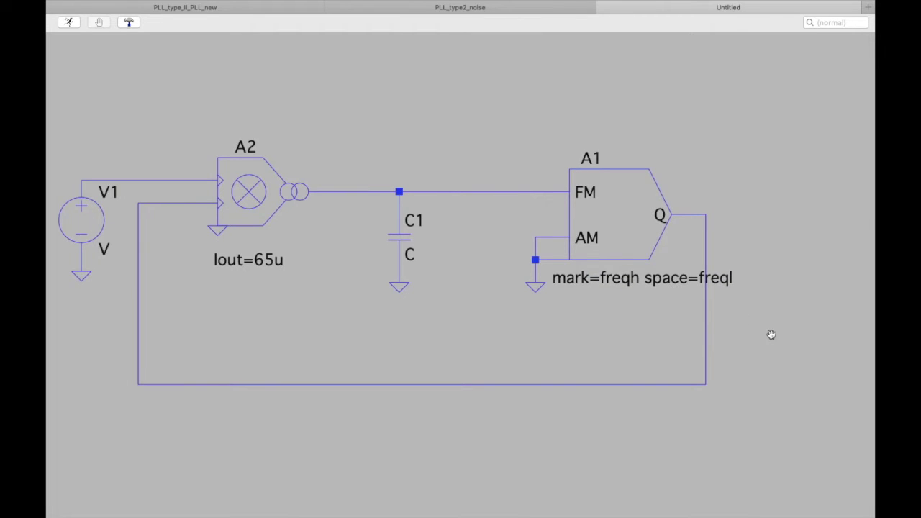
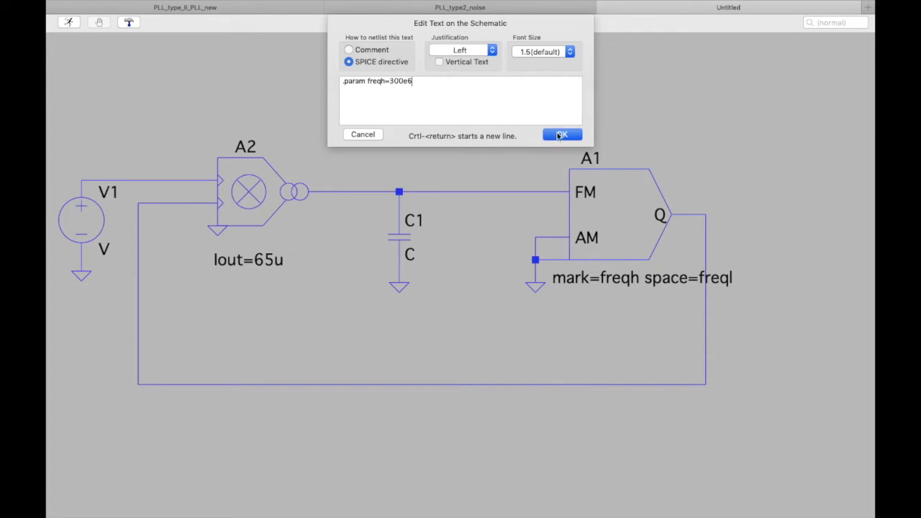
Place the SPICE directives .param freqh=300e6 and .param freql=100e6 one below the other above modulator A1.
click(559, 134)
click(573, 70)
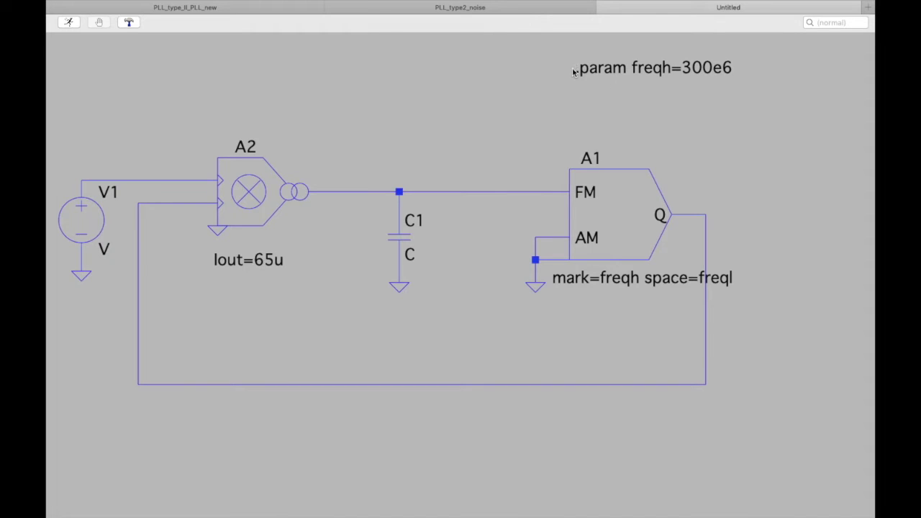
right_click(705, 95)
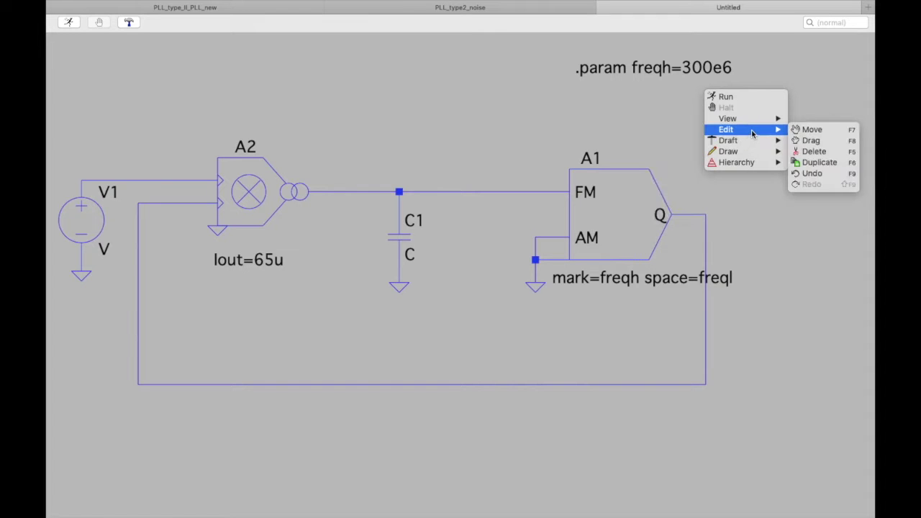
mouse_move(752, 144)
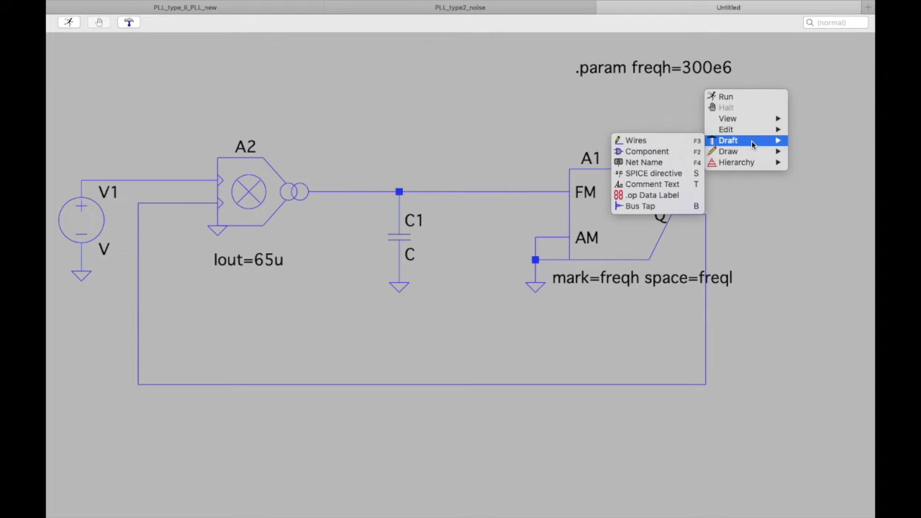
click(651, 174)
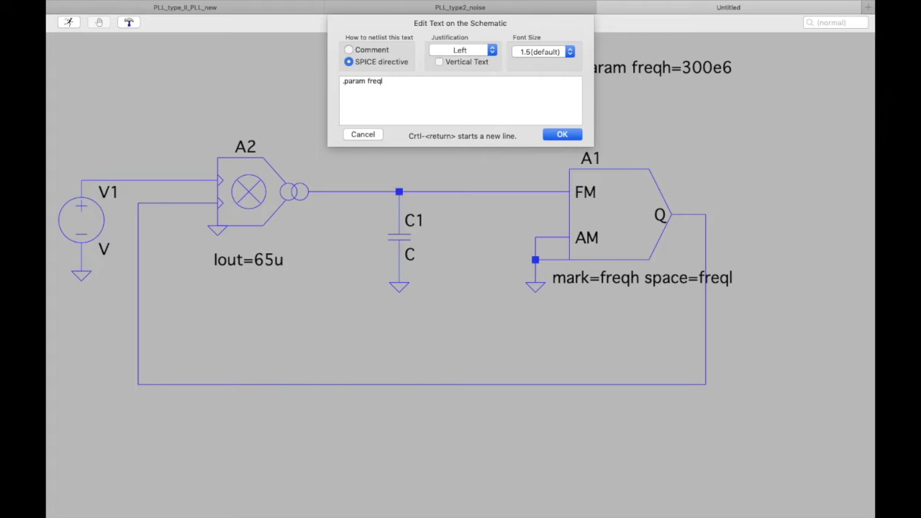
text(00e6)
click(564, 137)
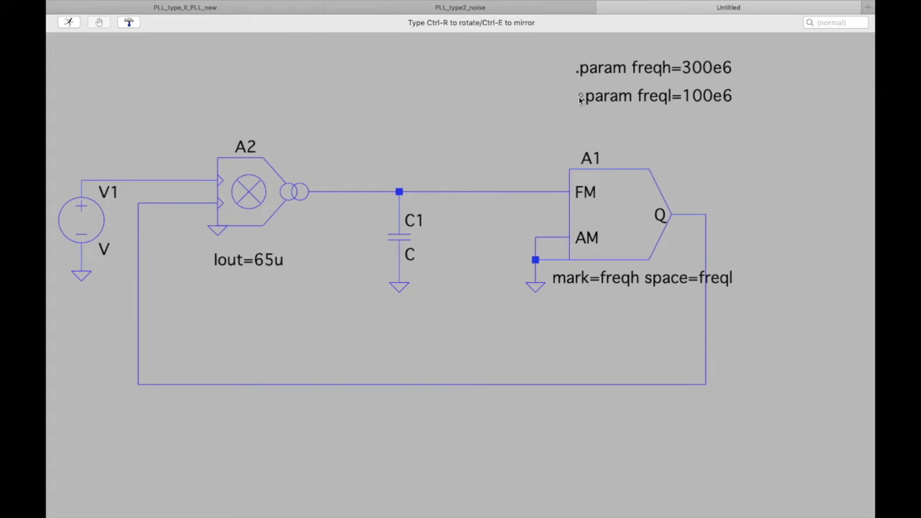
click(580, 99)
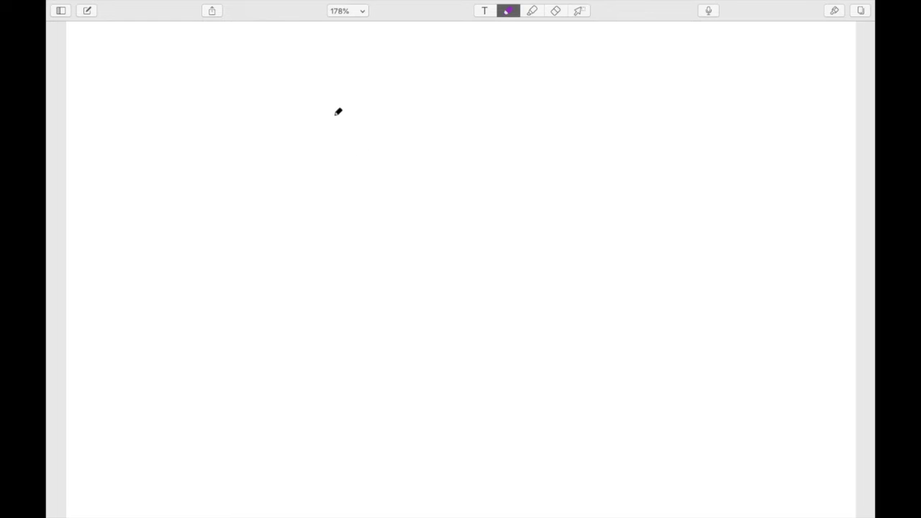
Sketch a pair of perpendicular axes with arrowheads on the blank note page and label the horizontal axis Vcont.
mouse_move(333, 101)
mouse_down()
mouse_move(347, 256)
mouse_move(338, 225)
mouse_move(499, 224)
mouse_move(496, 216)
mouse_move(473, 247)
mouse_move(485, 268)
mouse_move(515, 252)
mouse_up()
drag(331, 109, 342, 109)
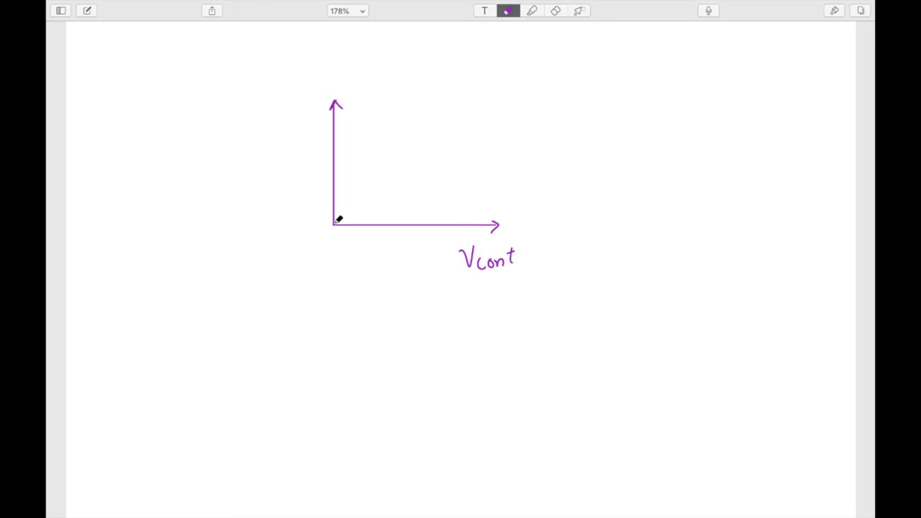
mouse_move(338, 219)
mouse_down()
mouse_move(468, 163)
mouse_move(491, 137)
mouse_up()
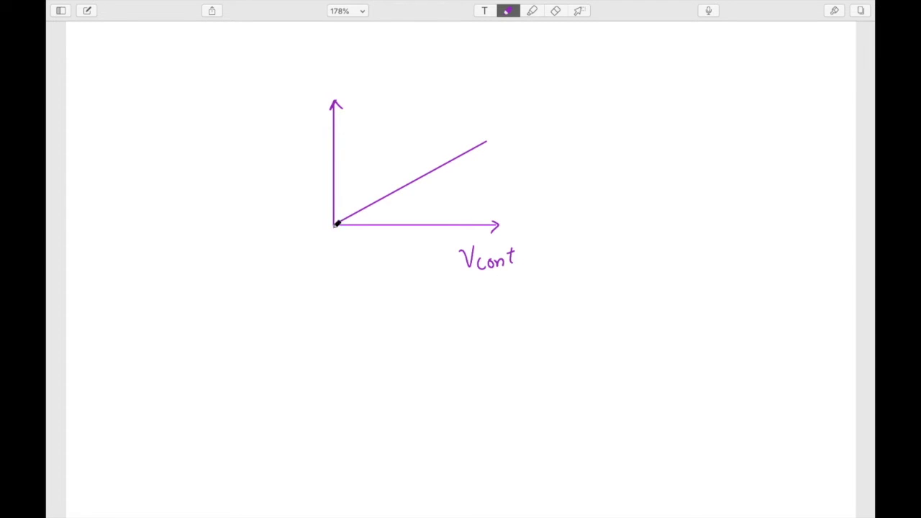
key(super+z)
Draw a rising straight line from above the origin, labelling the vertical axis f and the line's intercept 100MHz.
drag(334, 197, 511, 130)
drag(315, 80, 307, 110)
drag(329, 197, 337, 197)
mouse_move(279, 203)
mouse_down()
mouse_move(278, 213)
mouse_move(297, 203)
mouse_up()
drag(308, 200, 331, 196)
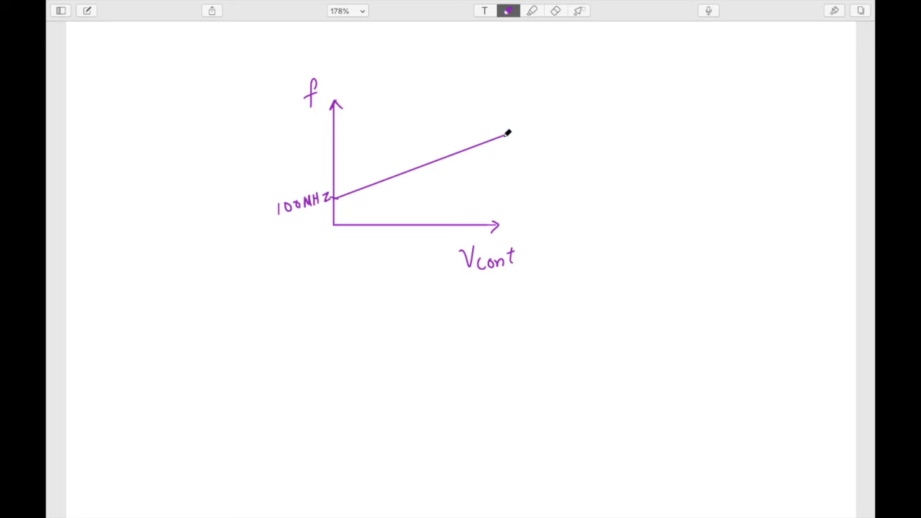
Mark a point near the sloped line's upper end and project it dashed to the Vcont axis and across to f, labelled 300MHz.
click(466, 151)
drag(467, 160, 468, 164)
drag(467, 170, 466, 198)
drag(466, 203, 464, 224)
drag(465, 152, 333, 144)
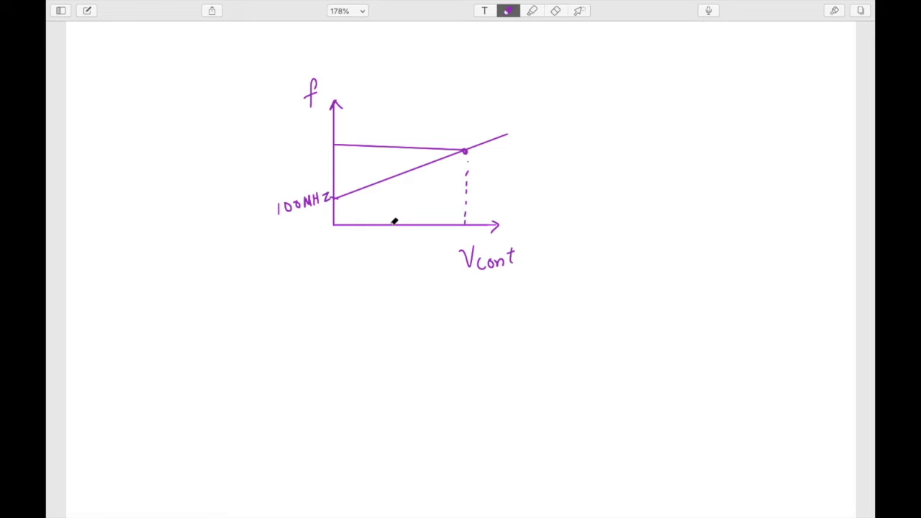
scroll(395, 224, up, 5)
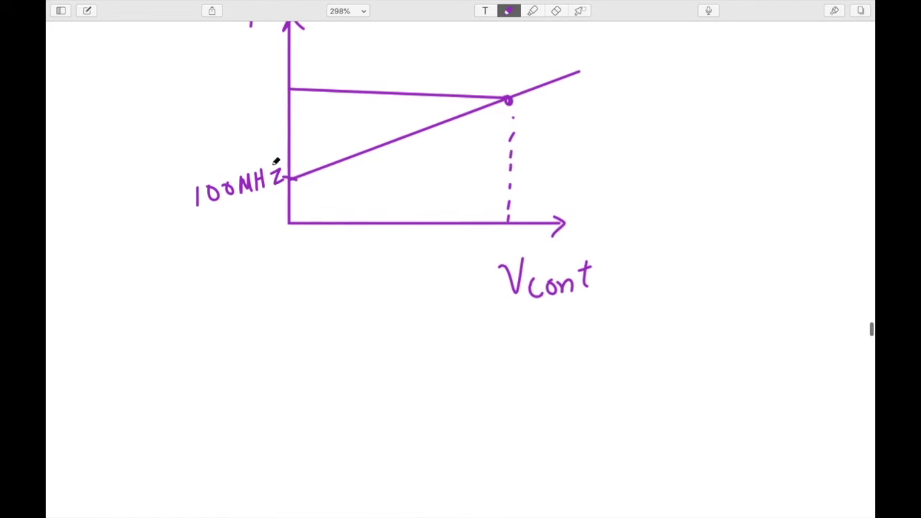
mouse_move(204, 93)
mouse_down()
mouse_move(206, 114)
mouse_move(245, 88)
mouse_move(269, 83)
mouse_move(274, 92)
mouse_up()
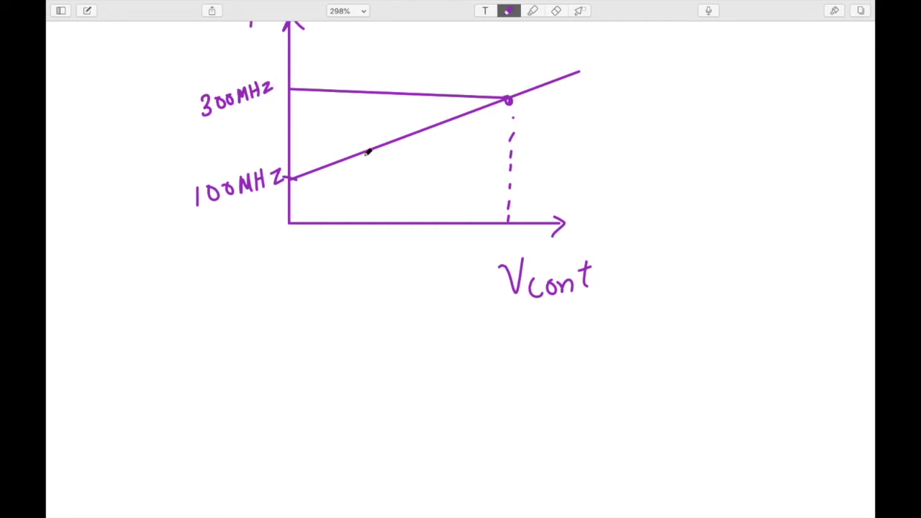
Annotate the sloped line in red with an arrow and Kvco = 200MHz/V, and mark the projected Vcont value as 1.
scroll(448, 144, up, 5)
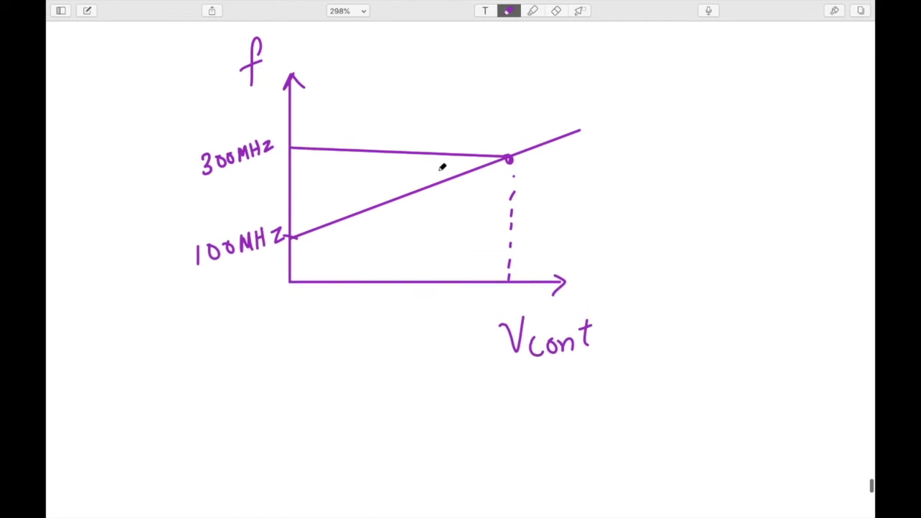
click(834, 10)
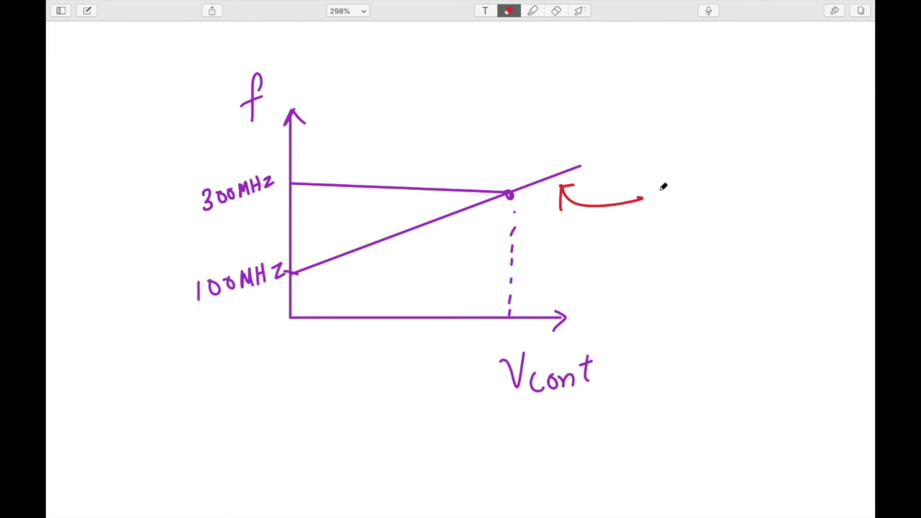
mouse_move(658, 180)
mouse_down()
mouse_move(658, 207)
mouse_move(684, 199)
mouse_move(695, 209)
mouse_move(735, 188)
mouse_up()
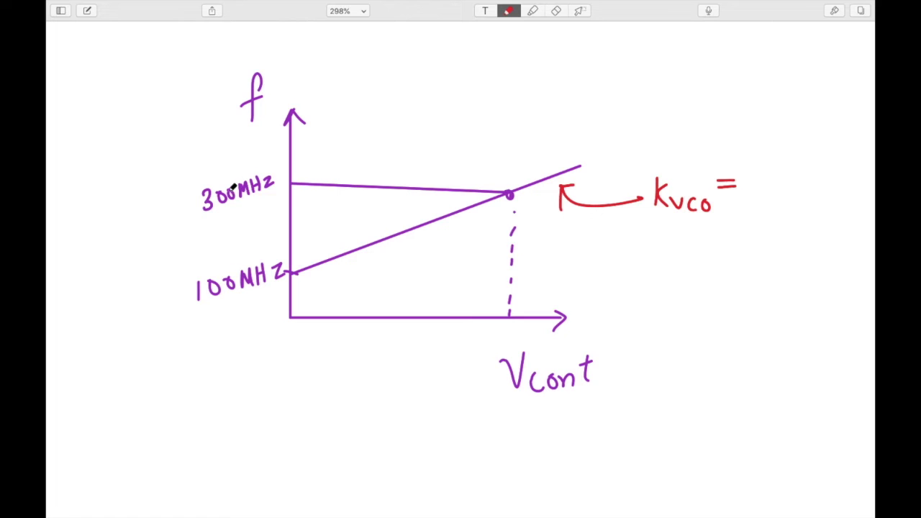
drag(507, 333, 512, 345)
drag(750, 171, 767, 186)
mouse_move(776, 174)
mouse_down()
mouse_move(767, 182)
mouse_move(776, 174)
mouse_up()
mouse_move(789, 175)
mouse_down()
mouse_move(809, 186)
mouse_move(830, 175)
mouse_move(827, 209)
mouse_up()
drag(846, 184, 858, 184)
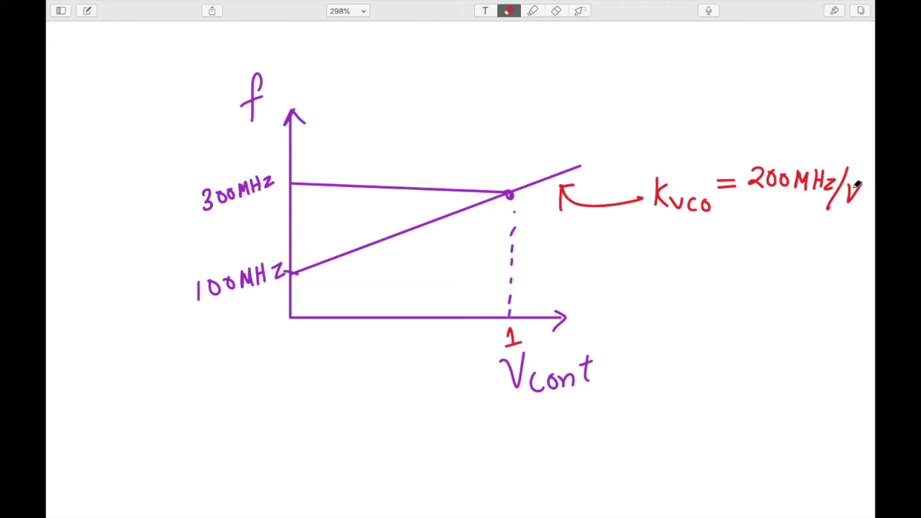
Switch back to LTspice and set the capacitance of C1 to 18pF.
key(ctrl+Left)
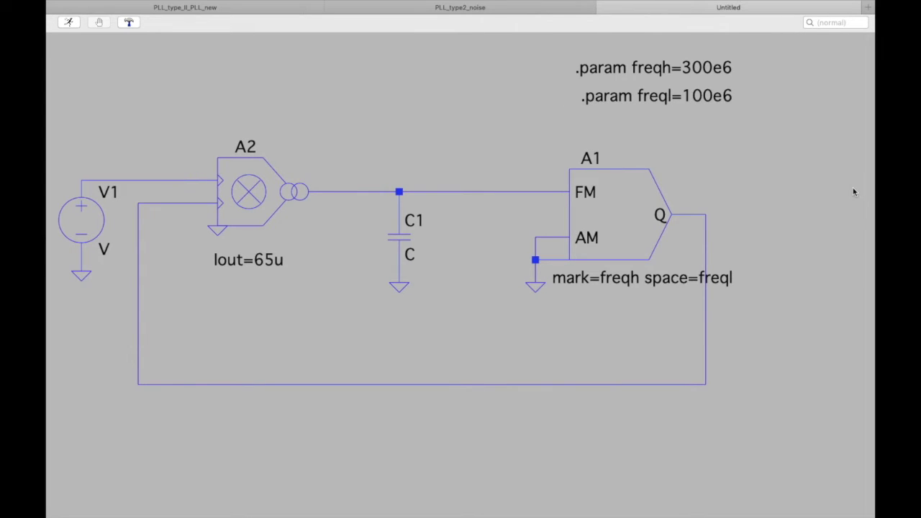
right_click(404, 242)
text(18pF)
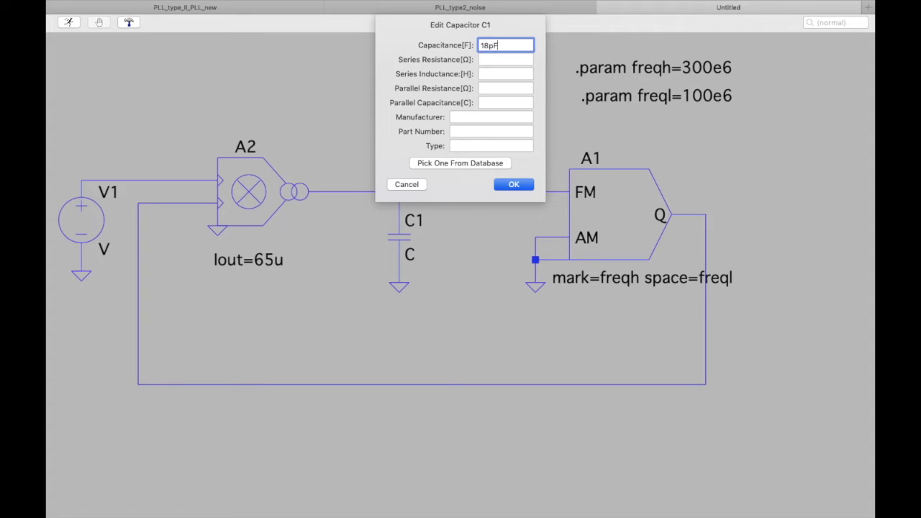
click(514, 185)
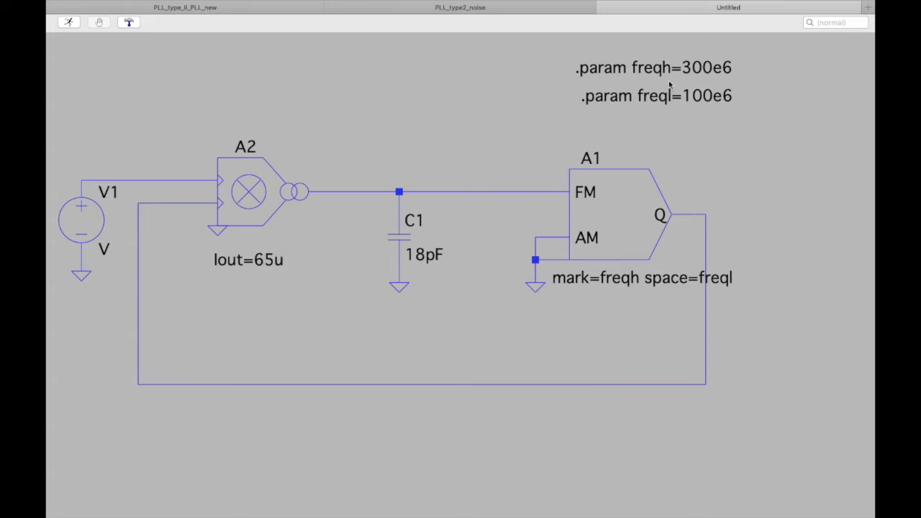
Define source V1 as a SINE function with DC offset 0.5 V, amplitude 0.5 V and frequency 200MEG.
right_click(88, 221)
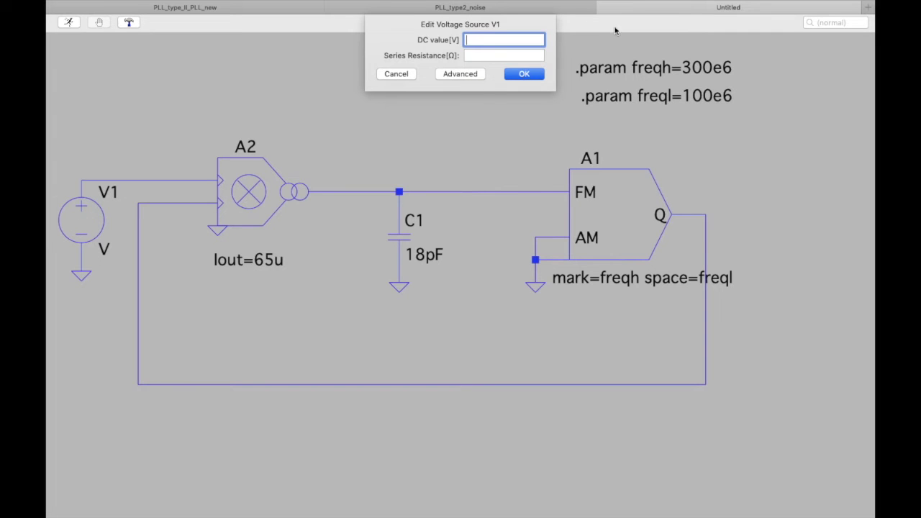
click(465, 75)
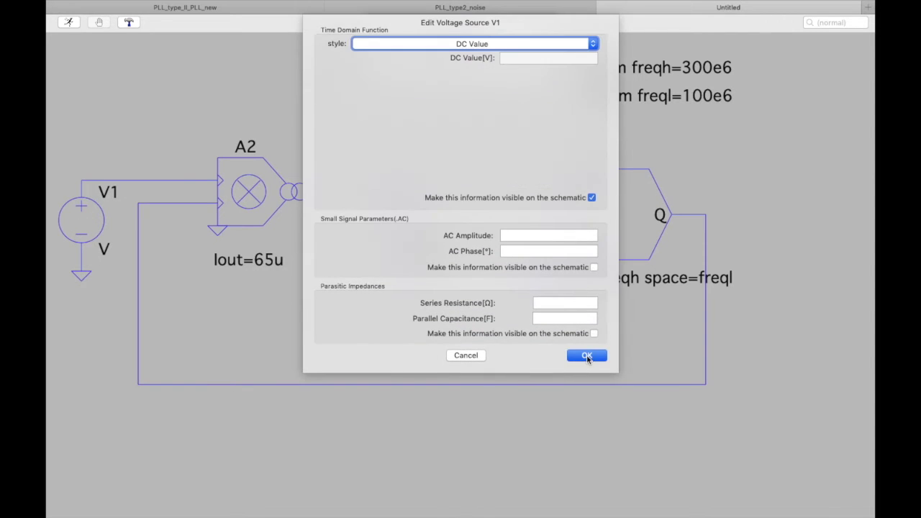
click(471, 46)
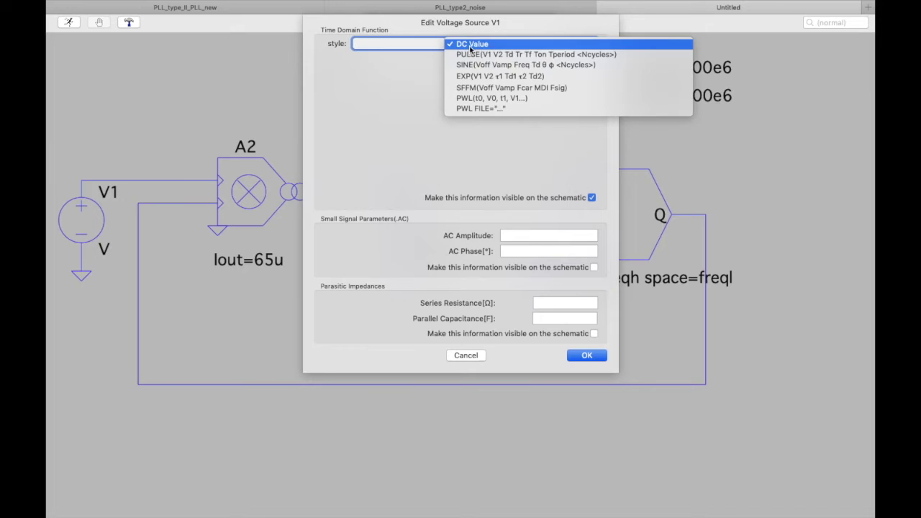
click(473, 67)
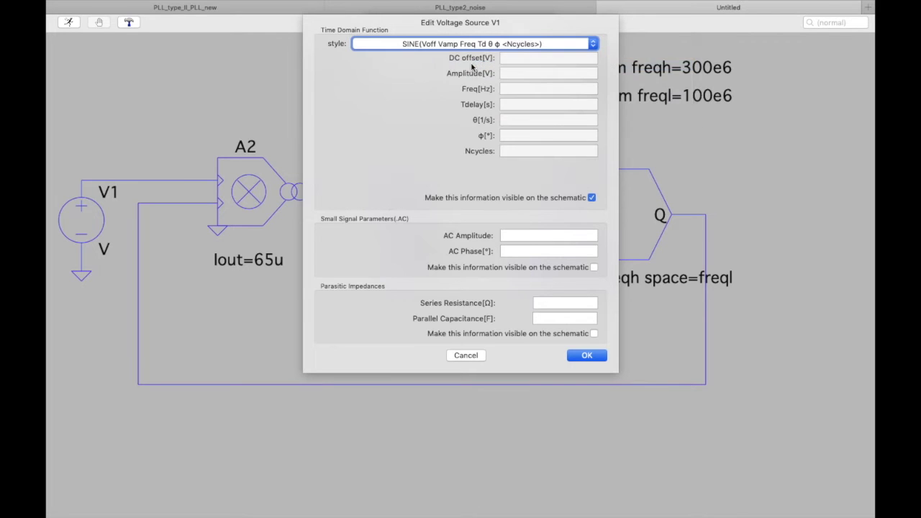
click(511, 90)
text(200MEG)
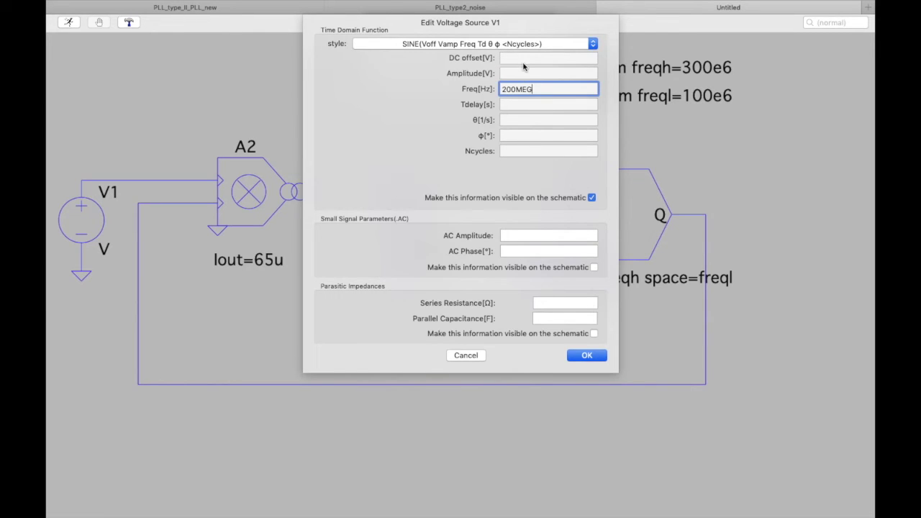
click(520, 59)
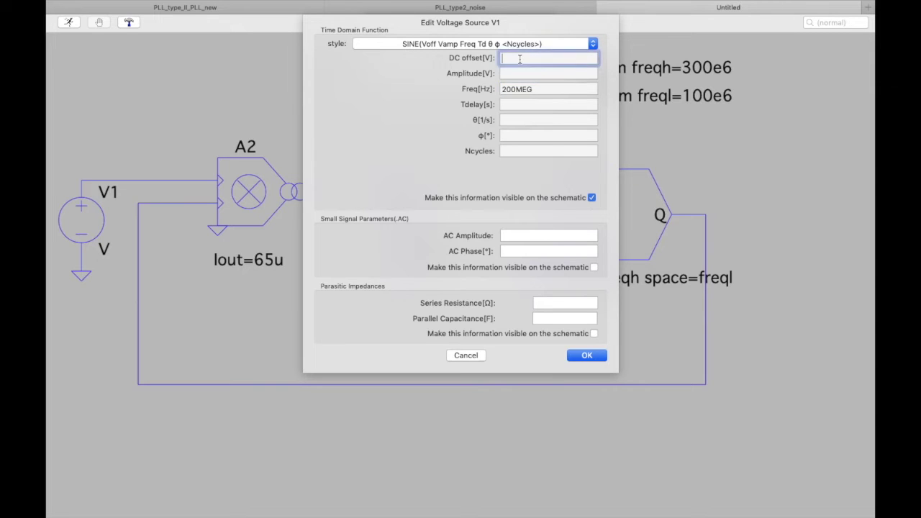
text(0.5)
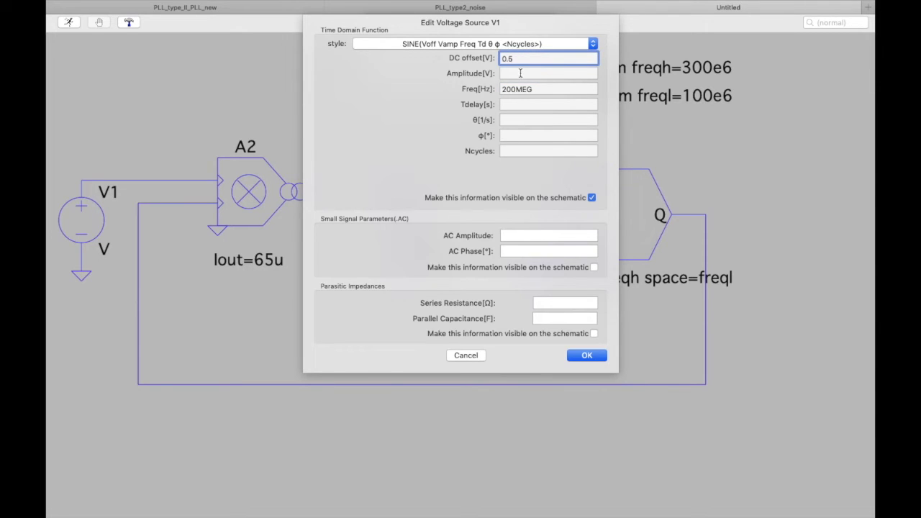
click(520, 73)
text(0.5)
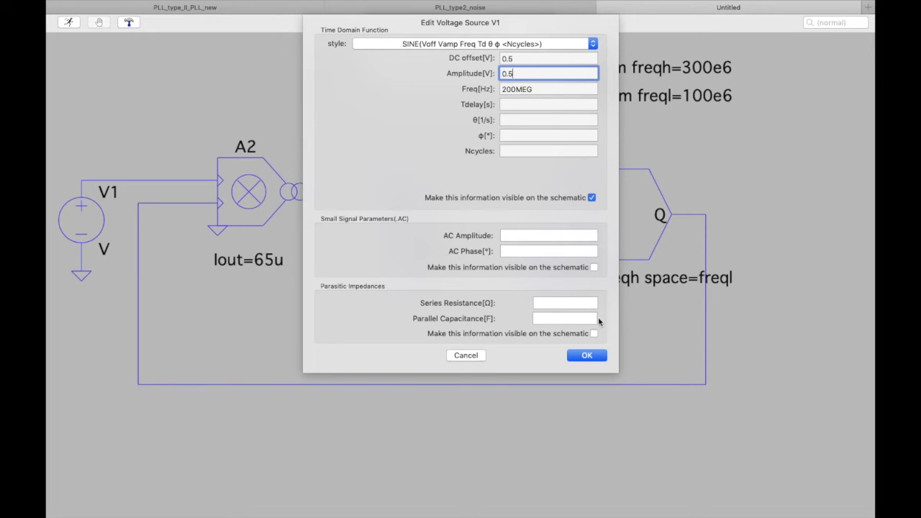
click(586, 356)
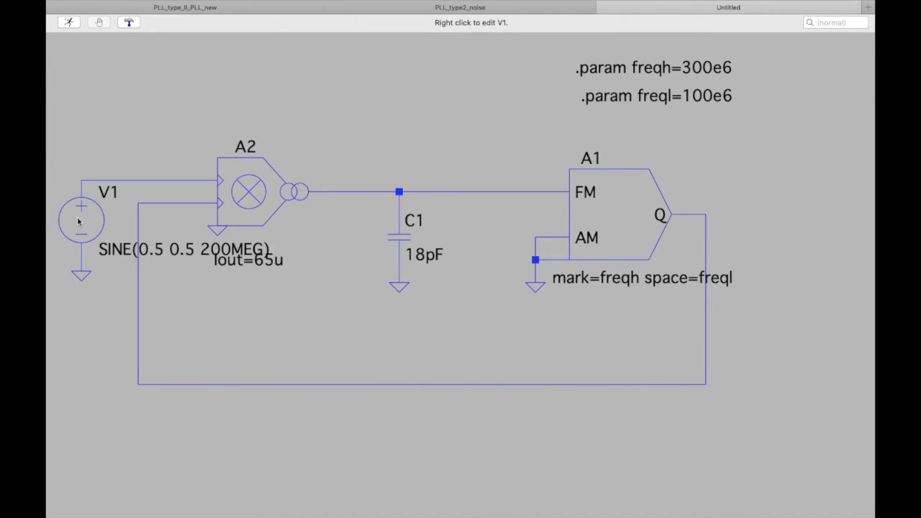
Set the Value2 attribute of modulator A1 to vhigh=1 vlow=0.
right_click(619, 223)
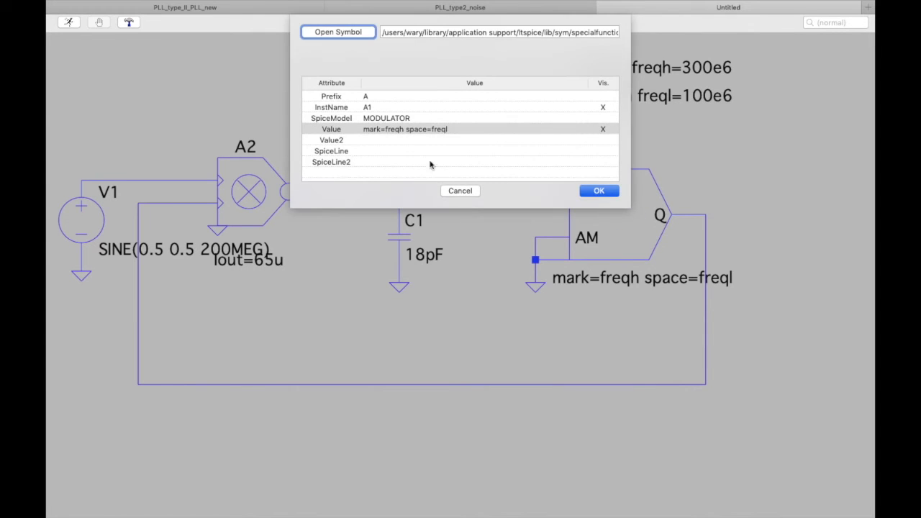
click(384, 143)
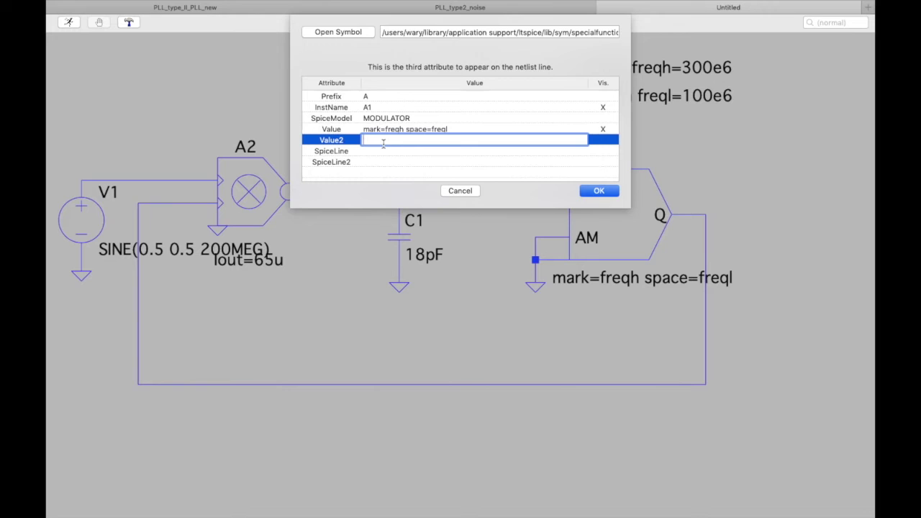
text(v)
text(high=1 vlow=0)
click(597, 192)
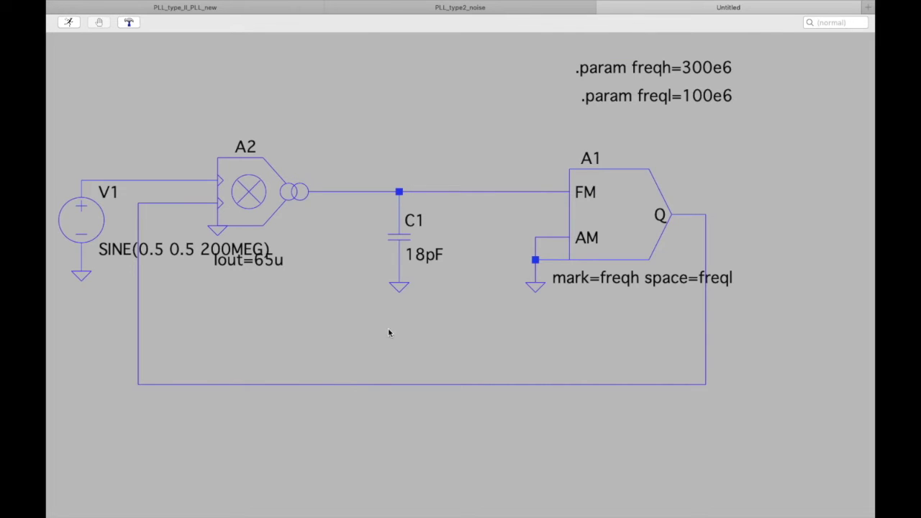
Move the SINE(0.5 0.5 200MEG) label to just below the ground symbol of source V1.
right_click(229, 292)
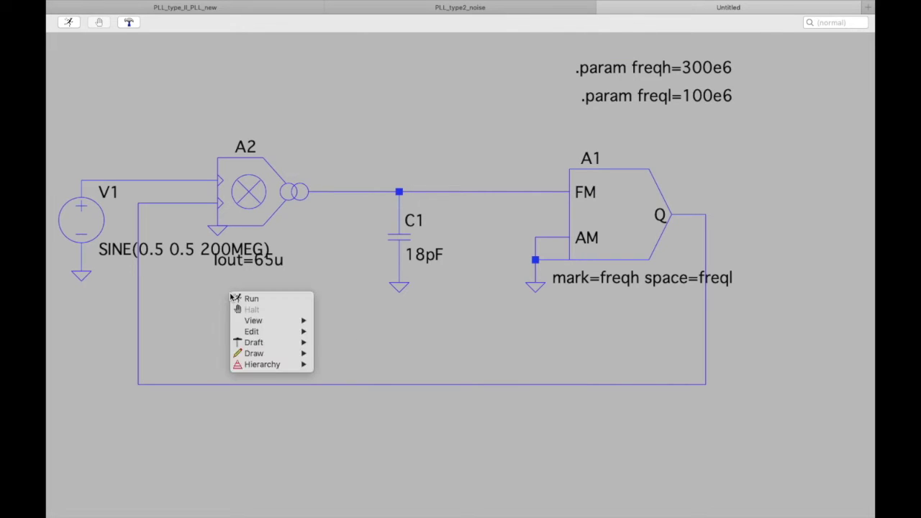
mouse_move(291, 342)
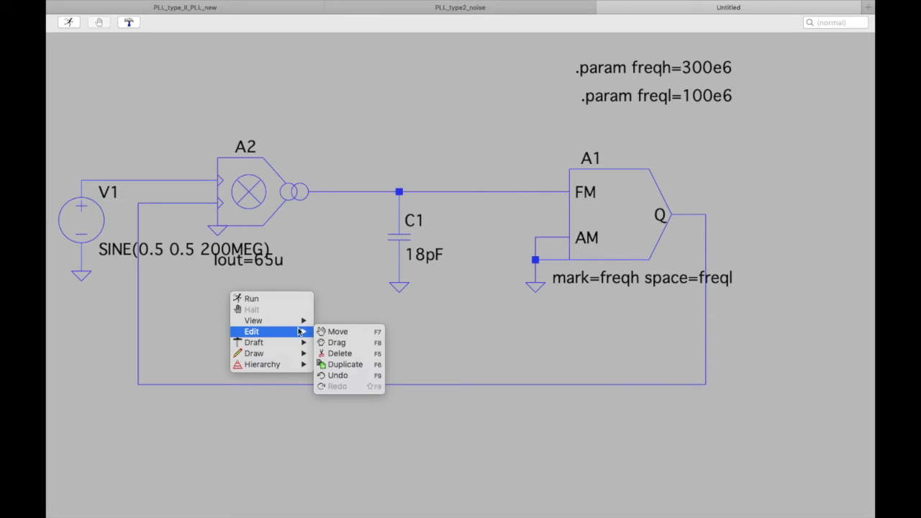
click(337, 332)
click(171, 250)
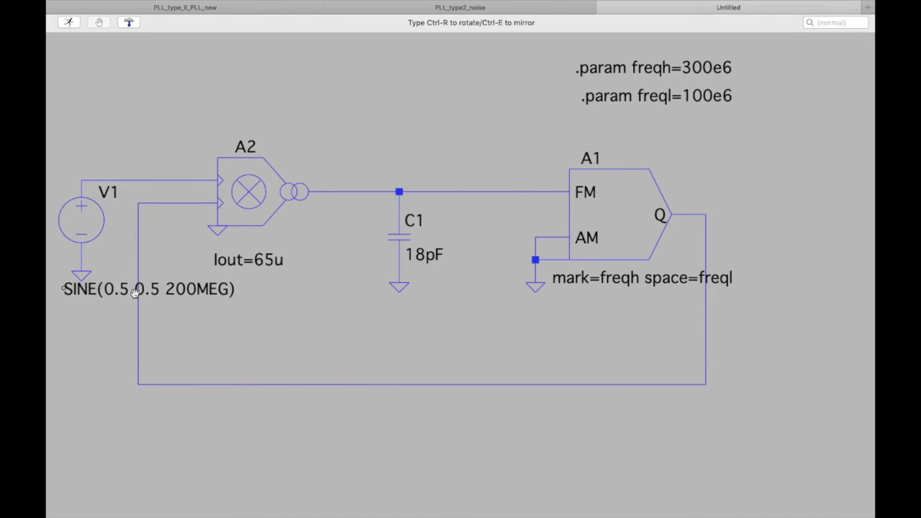
click(125, 295)
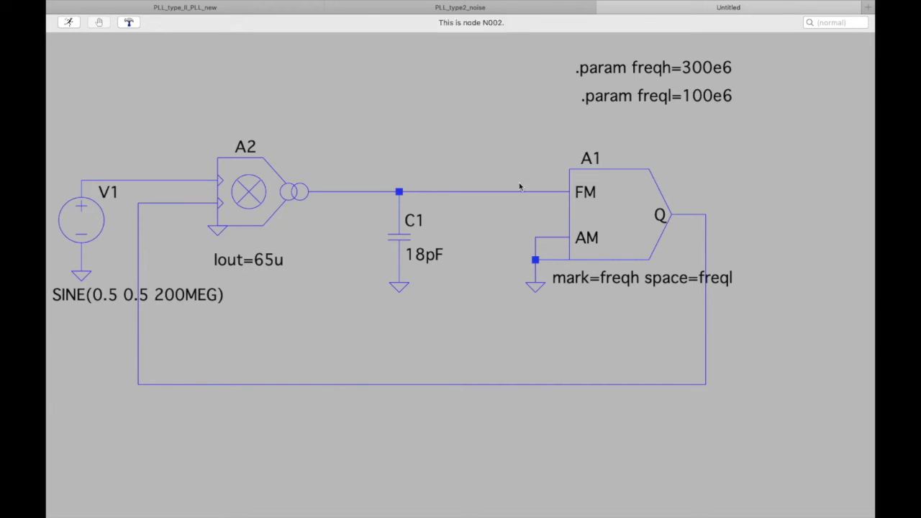
Add the SPICE directive .tran 10u below the freql parameter and run the simulation.
right_click(442, 116)
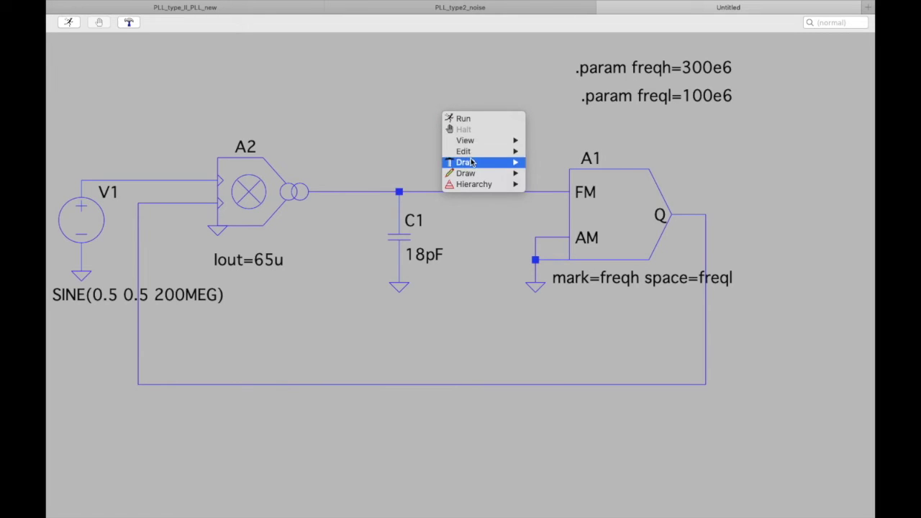
mouse_move(486, 157)
right_click(382, 106)
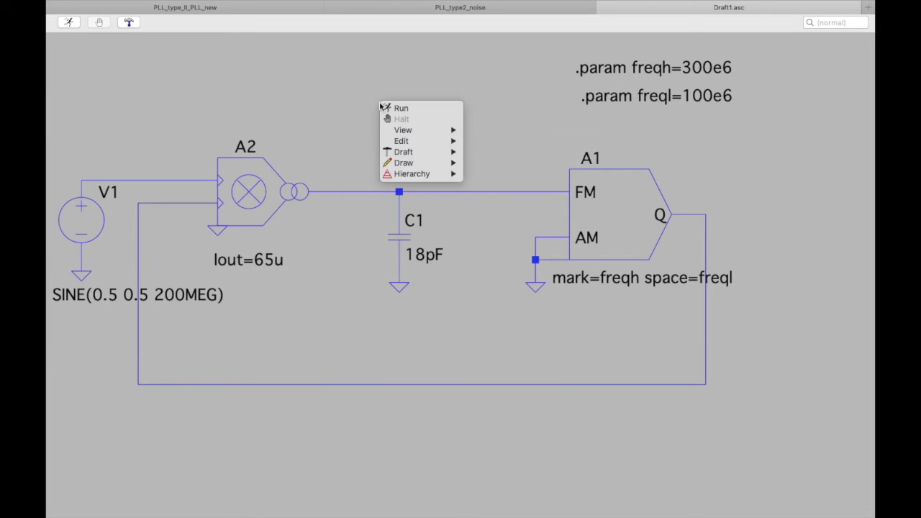
mouse_move(432, 157)
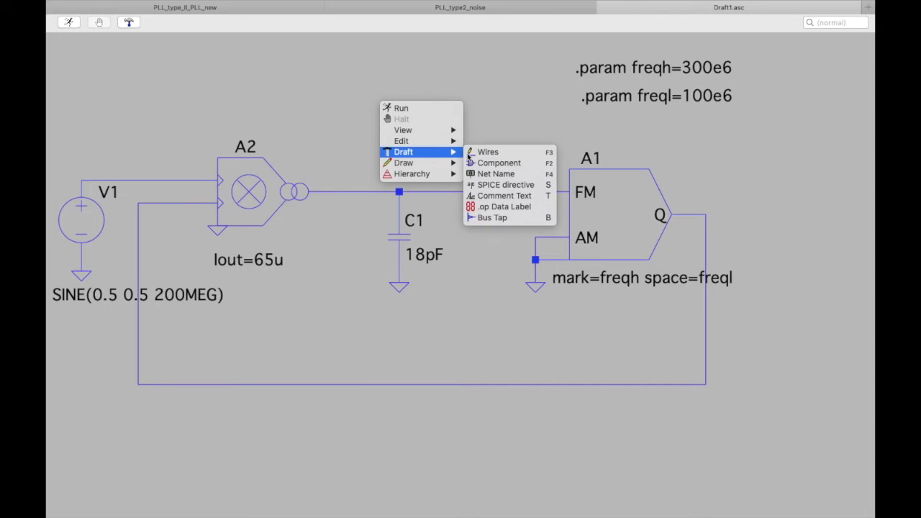
click(494, 187)
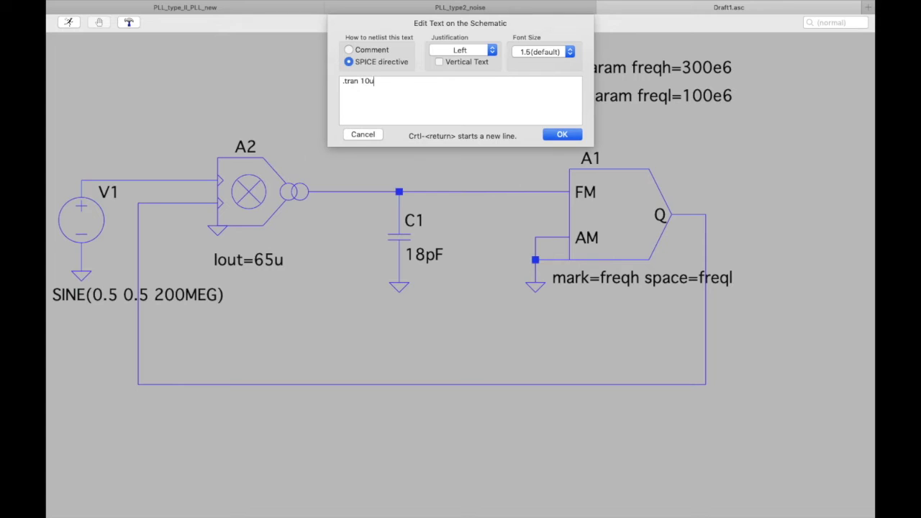
click(562, 135)
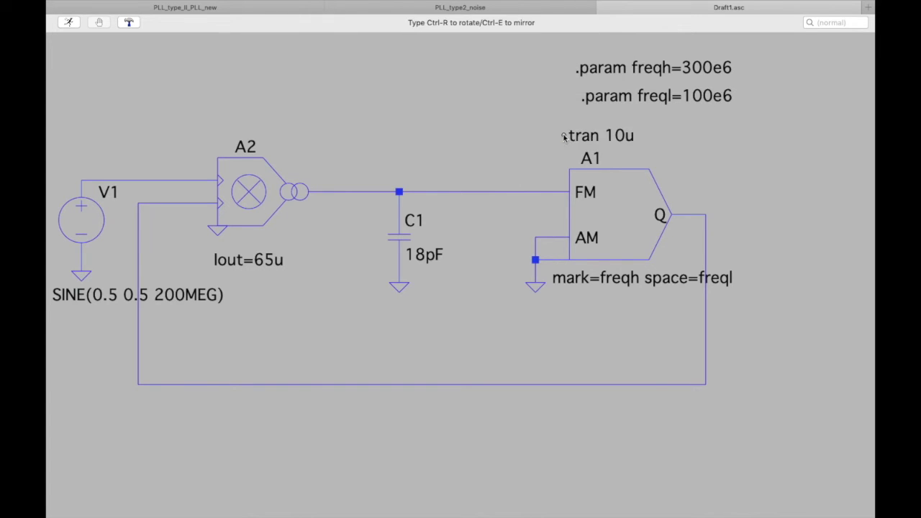
click(582, 125)
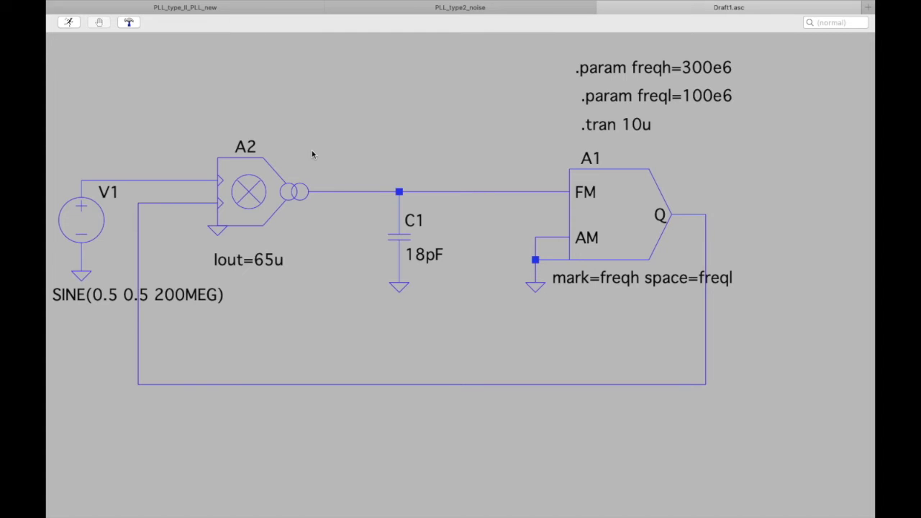
click(68, 22)
Label the wire between the output of A2 and the FM input of A1 as Vcont.
right_click(432, 142)
mouse_move(473, 191)
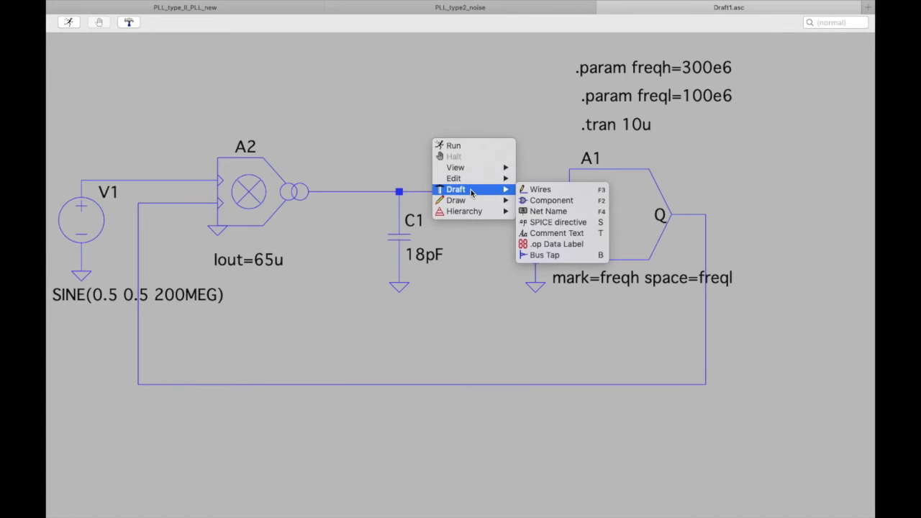
click(545, 211)
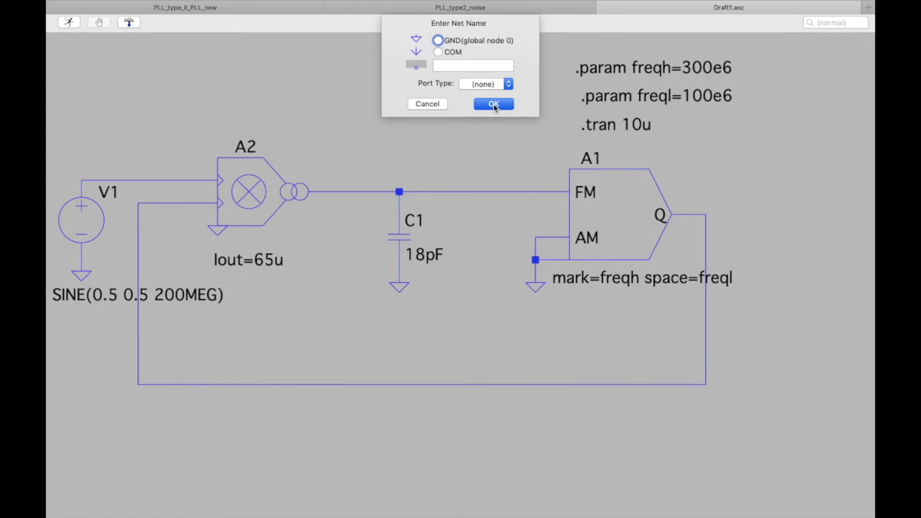
click(446, 66)
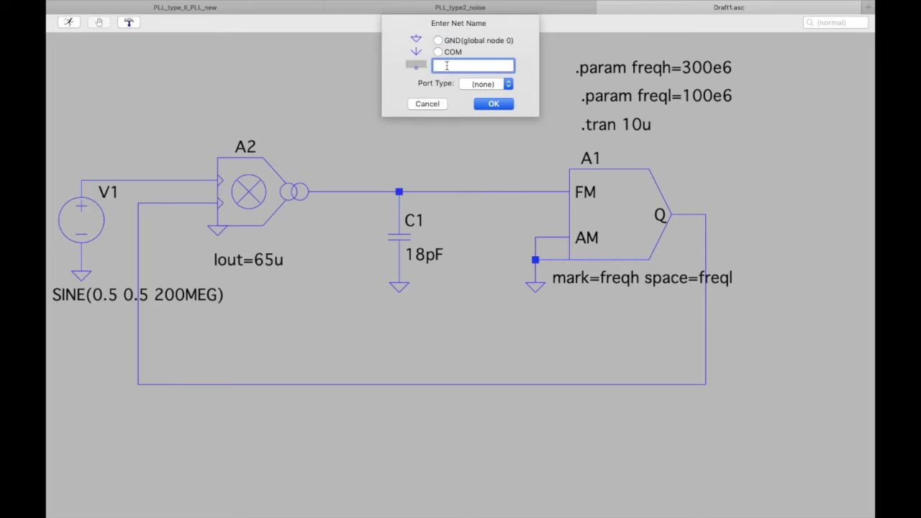
click(494, 103)
click(466, 193)
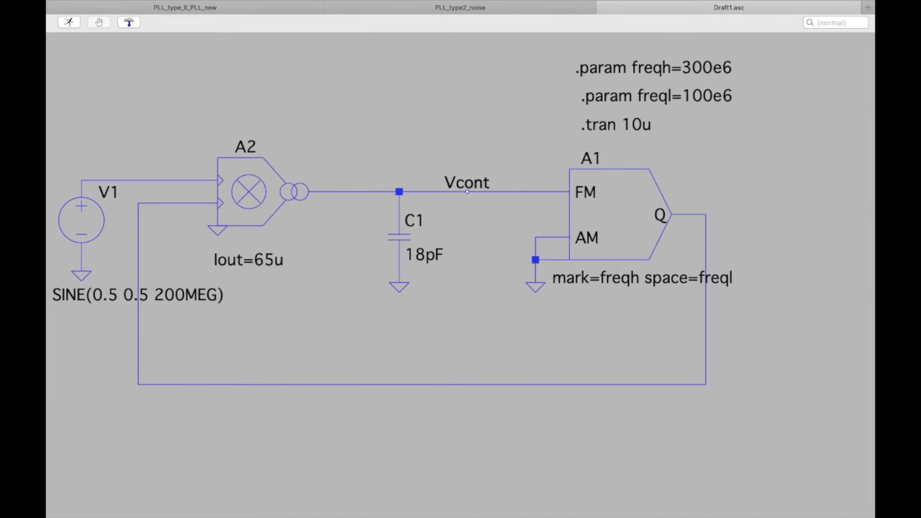
key(Escape)
Rerun the simulation and plot the voltage of the Vcont net.
click(68, 23)
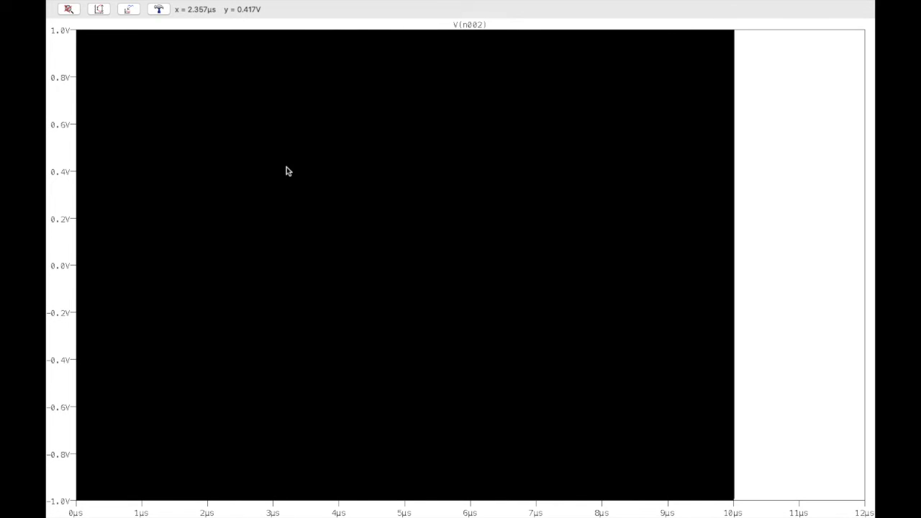
key(ctrl+Tab)
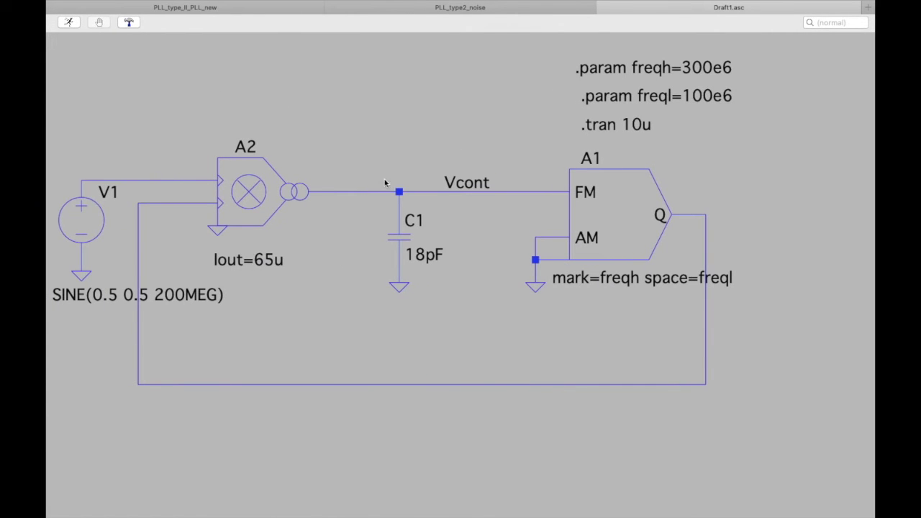
click(381, 189)
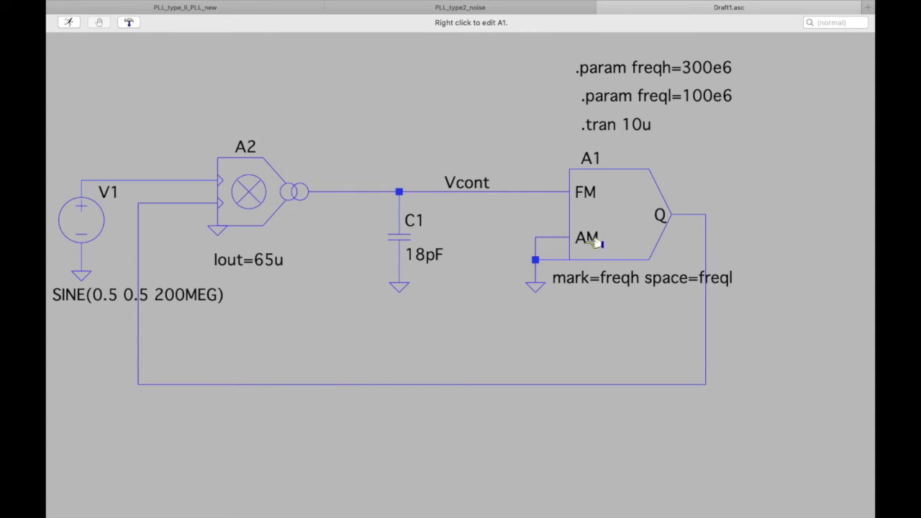
Move capacitor C1 with its ground symbol straight down to open a gap below the Vcont node.
right_click(385, 78)
mouse_move(432, 129)
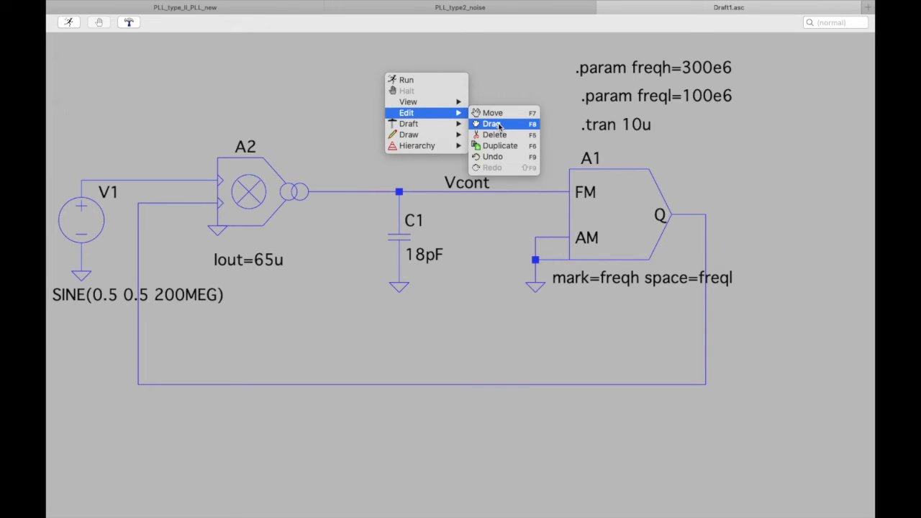
click(492, 113)
drag(471, 324, 349, 218)
drag(410, 272, 410, 327)
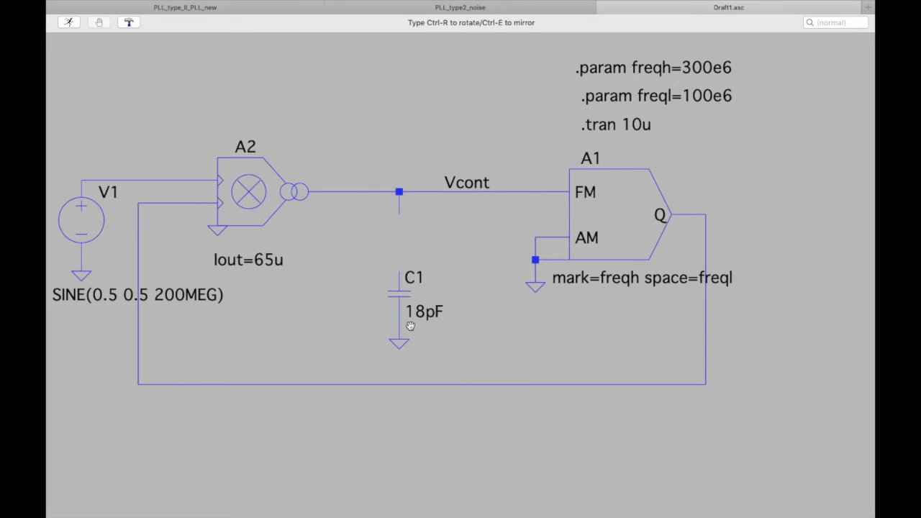
click(410, 327)
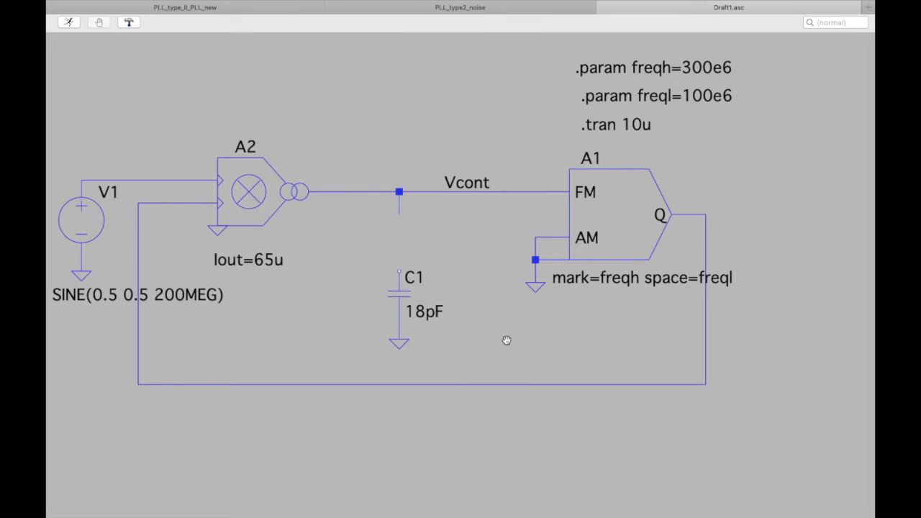
Place a res resistor in the gap between the Vcont node and capacitor C1.
right_click(385, 111)
mouse_move(428, 160)
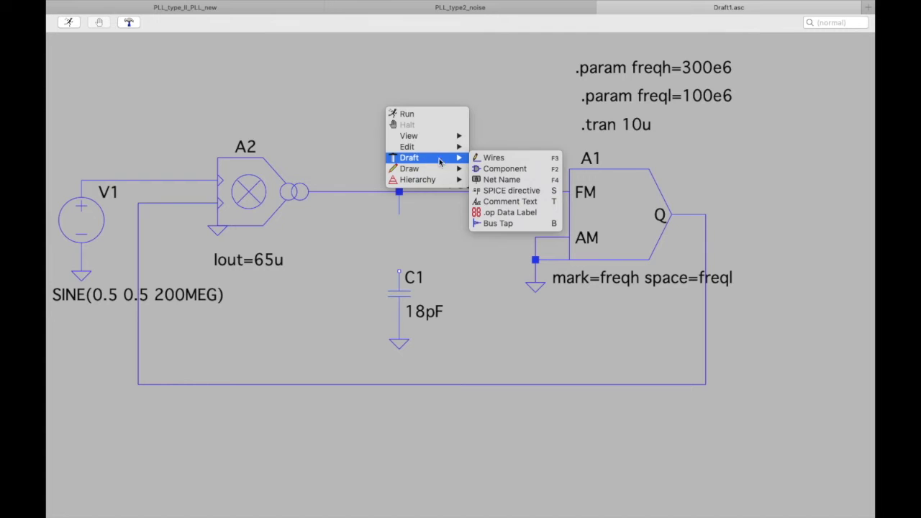
click(490, 170)
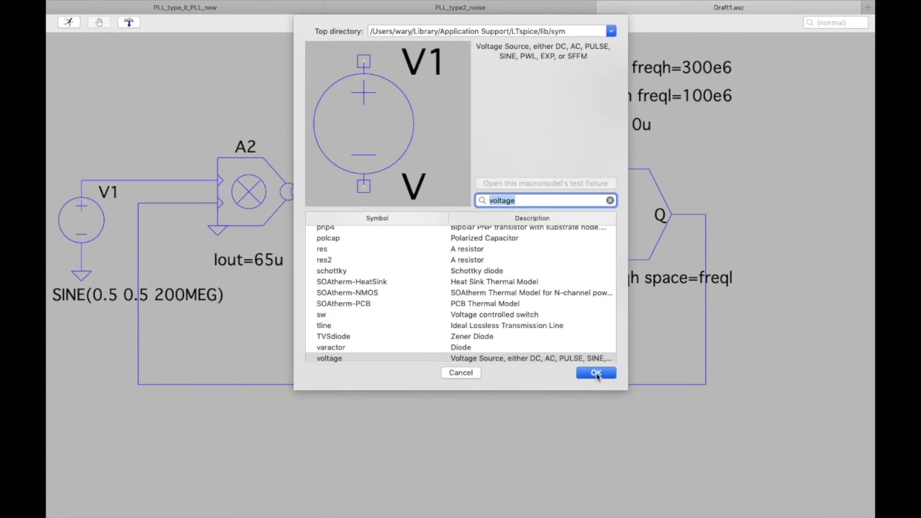
key(BackSpace)
text(res)
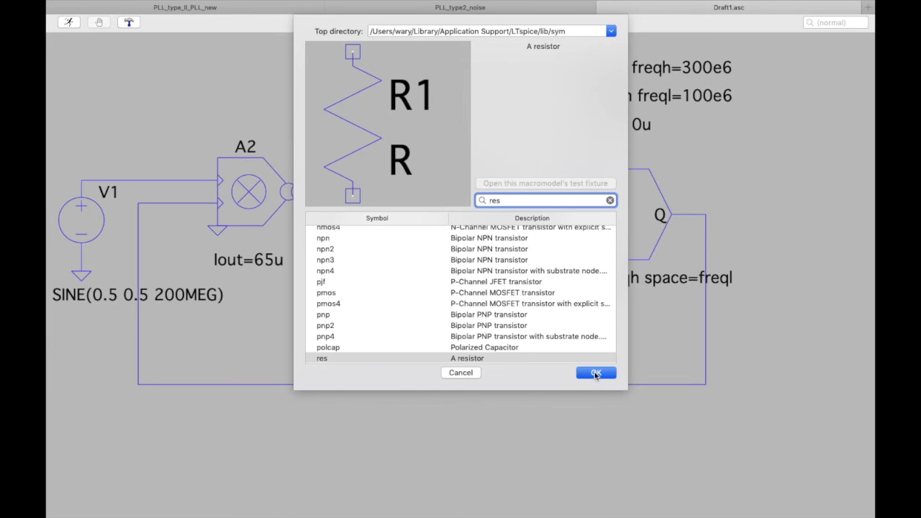
click(596, 374)
click(403, 239)
key(Escape)
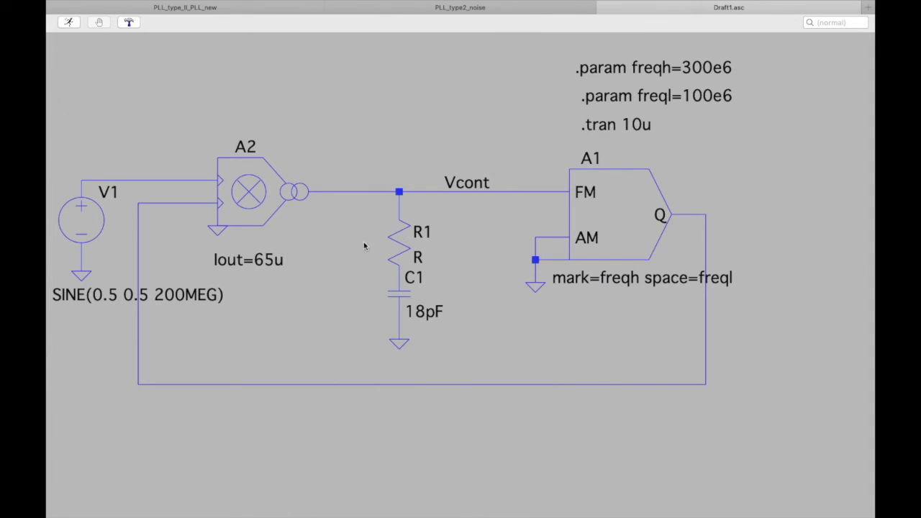
Set the resistance of R1 to 5k.
right_click(401, 239)
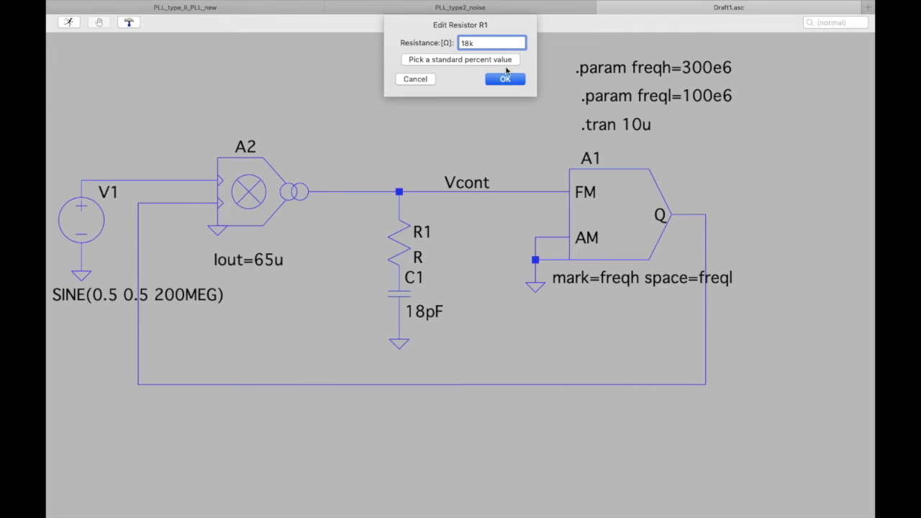
key(BackSpace)
key(BackSpace)
key(BackSpace)
text(5k)
click(522, 81)
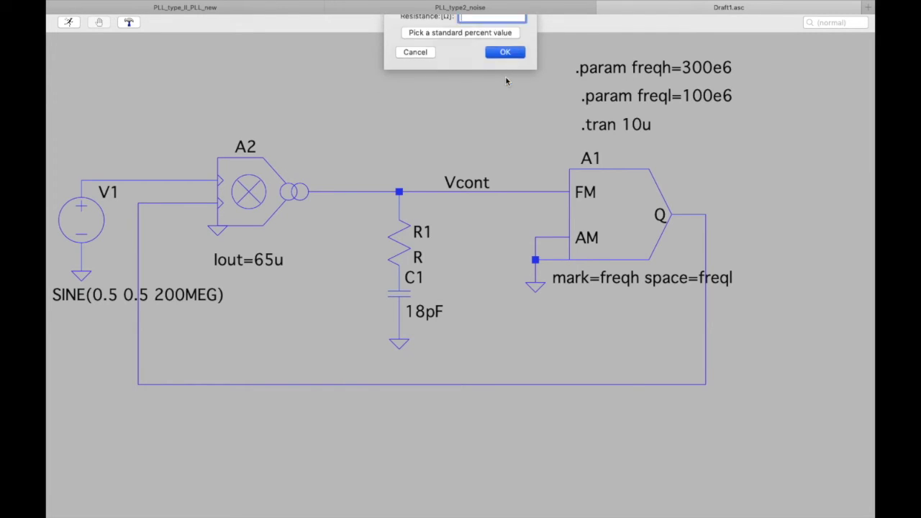
Rerun the simulation and inspect the Vcont waveform between about 2.24 µs and 3 µs, returning to the full plot.
click(68, 24)
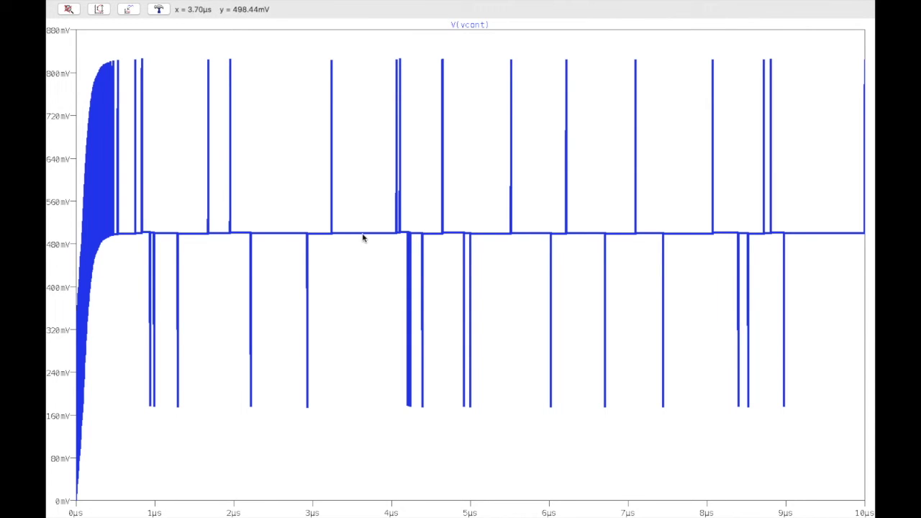
drag(253, 208, 311, 277)
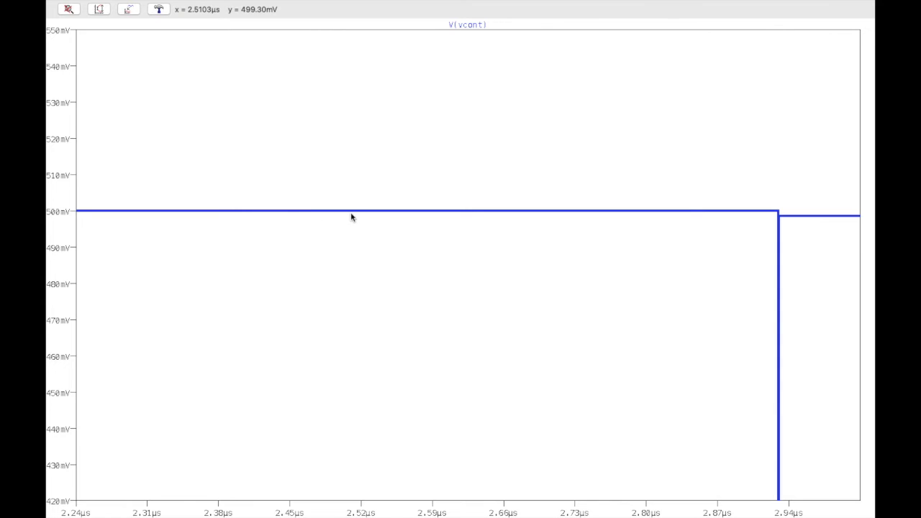
click(71, 10)
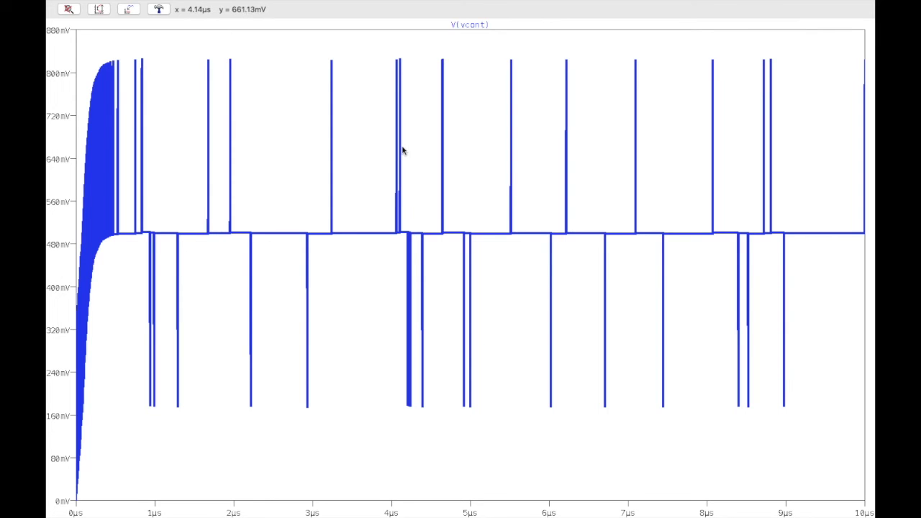
Examine the Vcont spikes between 3.8 µs and 5.3 µs, narrowing down to the voltage step near 4.065 µs.
drag(383, 49, 493, 399)
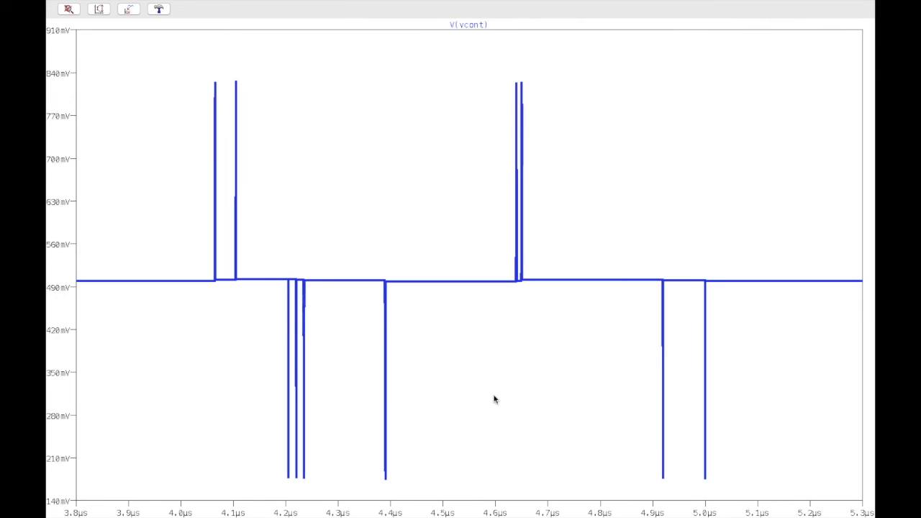
drag(187, 68, 324, 318)
drag(249, 403, 333, 450)
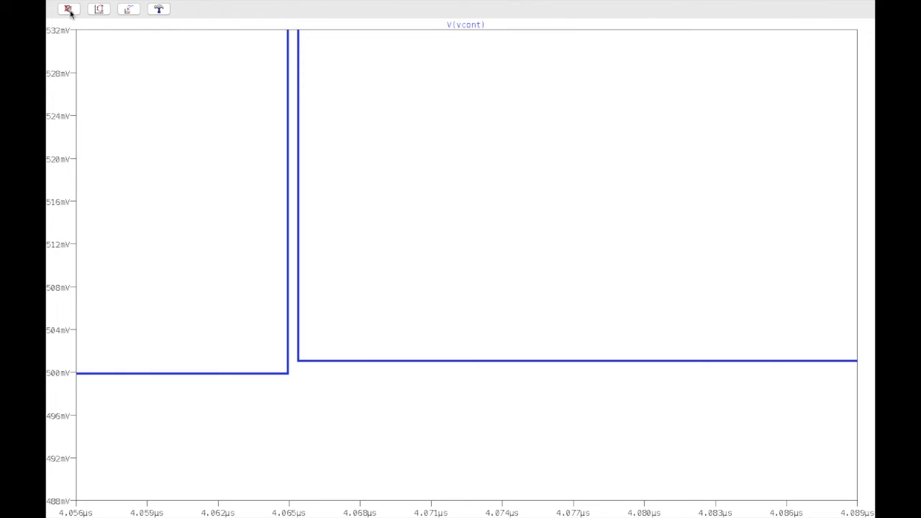
click(99, 9)
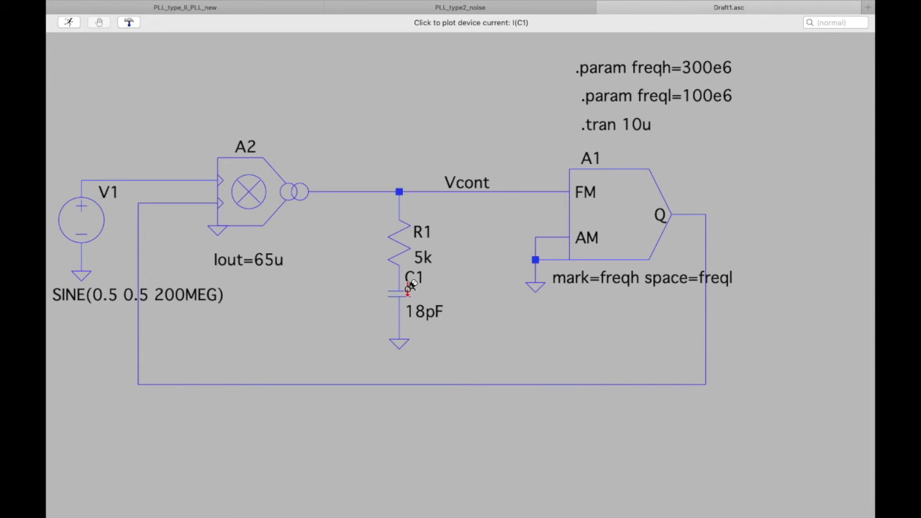
Switch to the handwritten notes and annotate the loop filter with a red arrow into Rp and the label IpRp.
key(super+Tab)
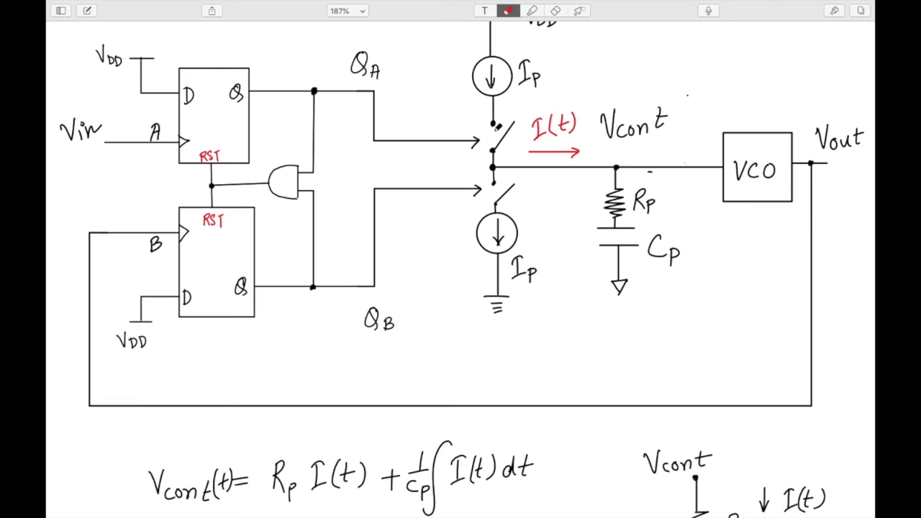
mouse_move(563, 174)
mouse_down()
mouse_move(596, 184)
mouse_move(601, 205)
mouse_up()
mouse_move(544, 194)
mouse_down()
mouse_move(551, 214)
mouse_move(576, 205)
mouse_up()
drag(577, 204, 580, 212)
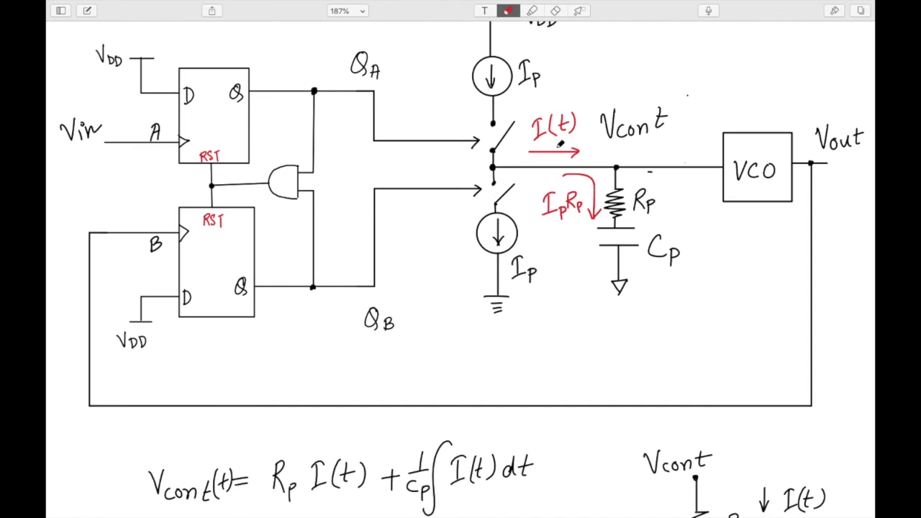
Select the red IpRp label and its arrow beside the loop filter and delete them.
click(578, 11)
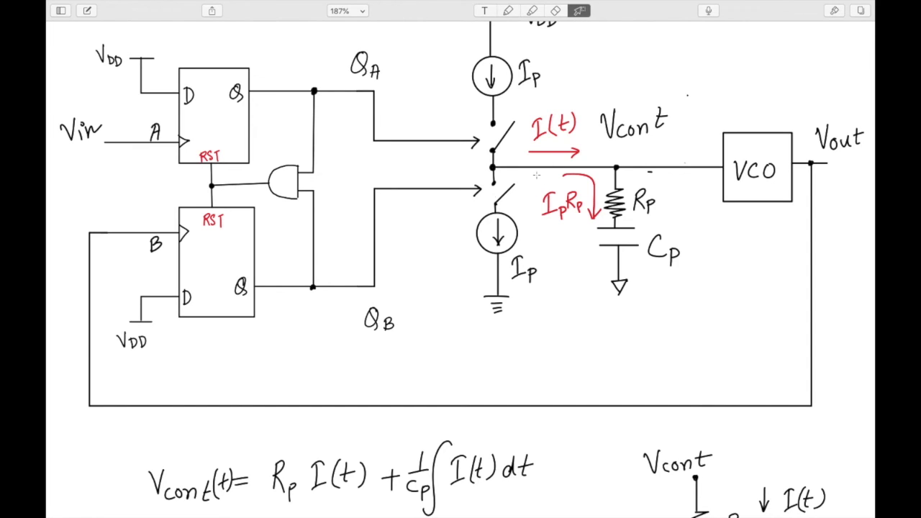
mouse_move(536, 174)
mouse_down()
mouse_move(591, 249)
mouse_move(598, 181)
mouse_move(547, 175)
mouse_up()
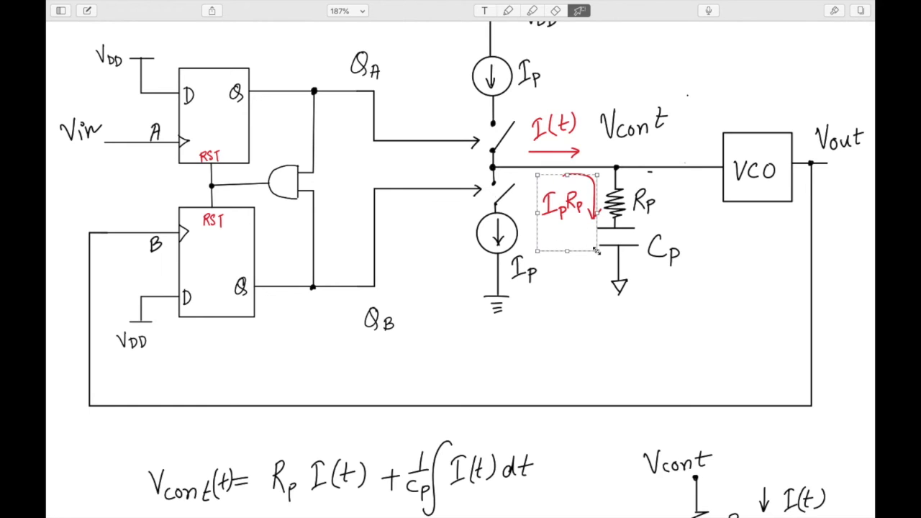
key(Delete)
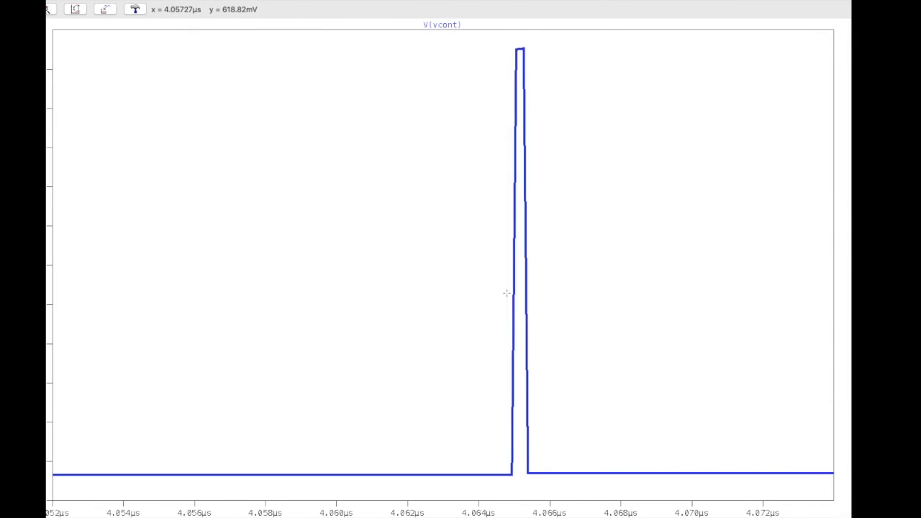
Switch back to LTspice, restore the full waveform range and add the feedback net's voltage to the Vcont plot.
click(70, 11)
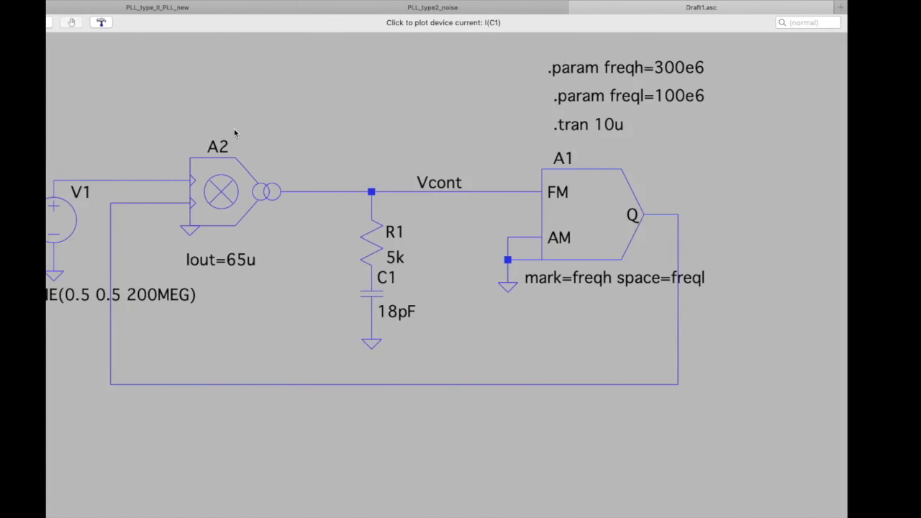
click(566, 381)
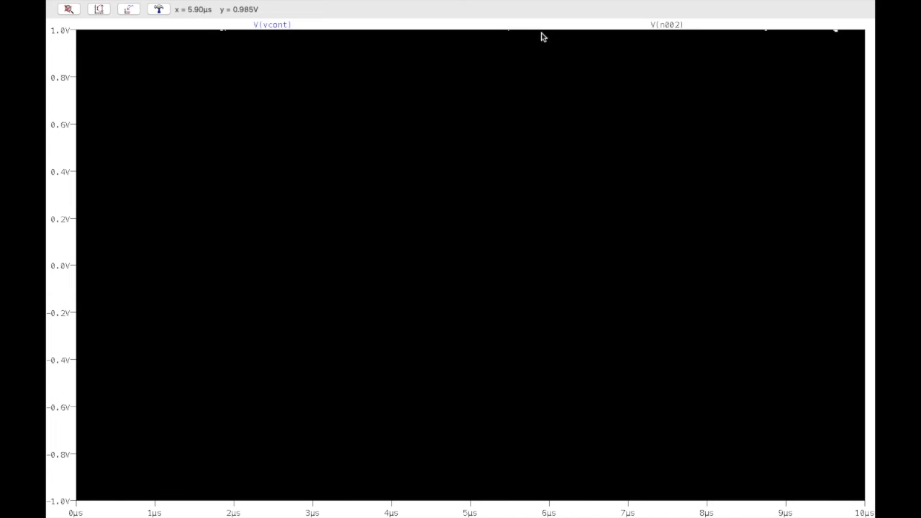
Compute the FFT of V(n002) alone, leaving V(vcont) out, over the full extent of simulated data.
drag(509, 20, 864, 507)
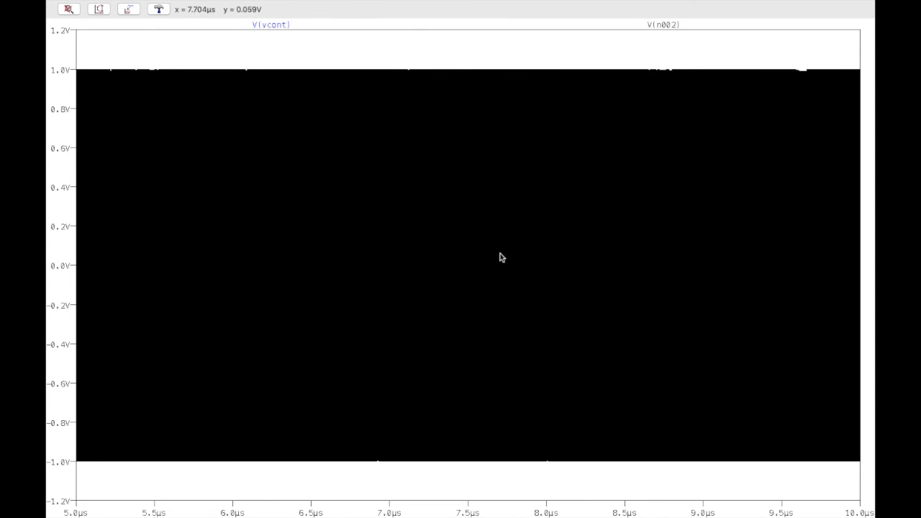
right_click(466, 173)
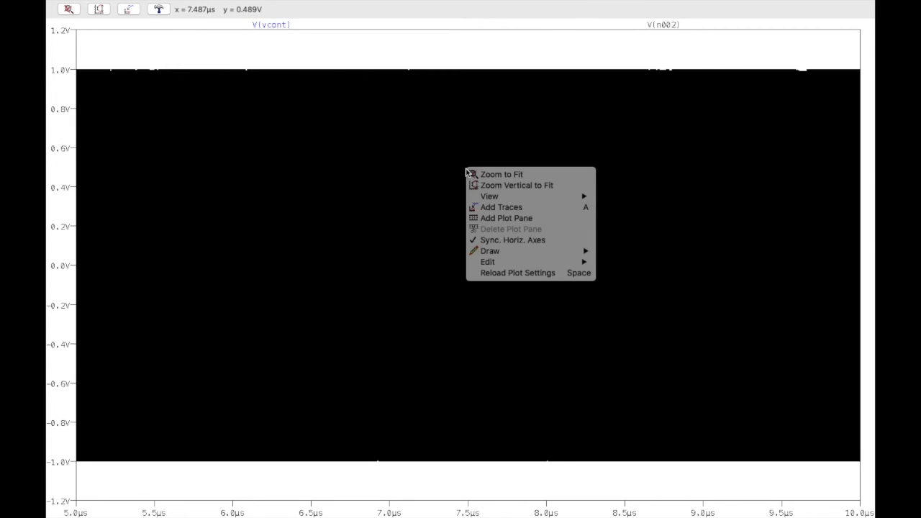
mouse_move(540, 197)
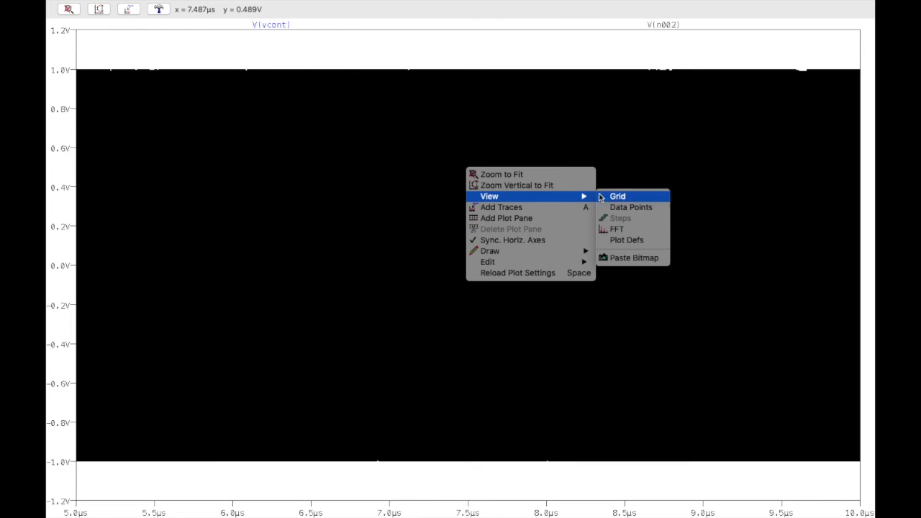
click(616, 230)
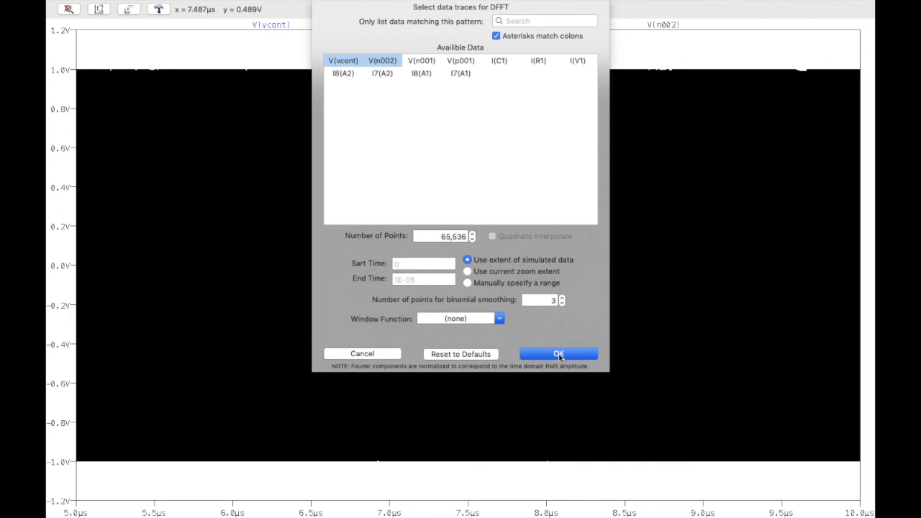
click(380, 62)
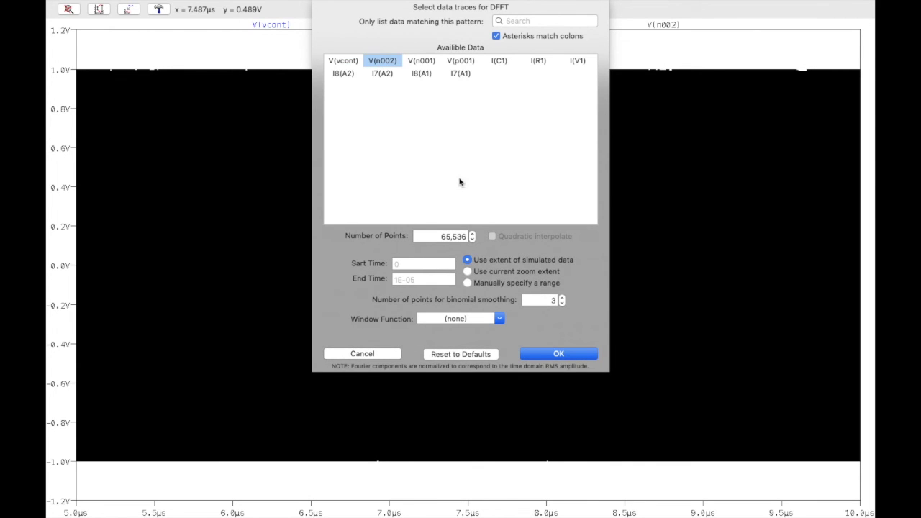
click(545, 355)
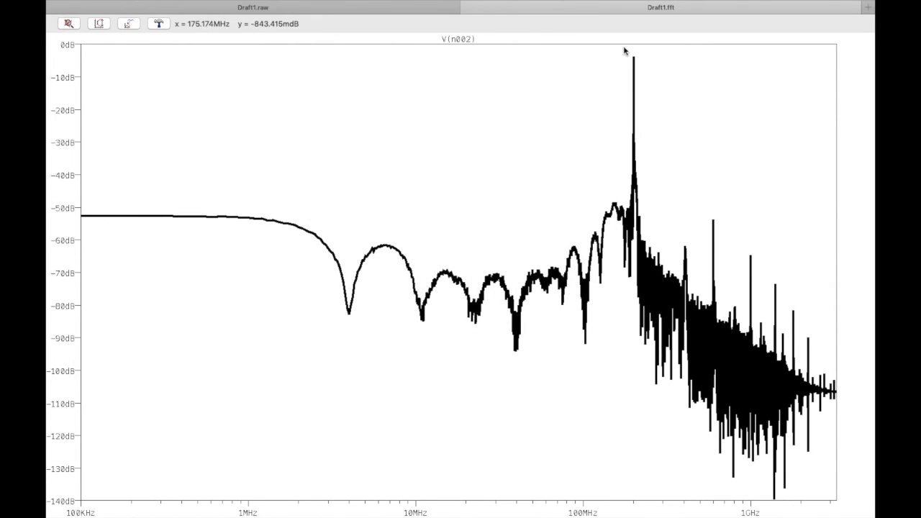
Measure the frequency and magnitude of the main peak near 200 MHz with a cursor, and restore the full FFT range.
drag(677, 282, 679, 284)
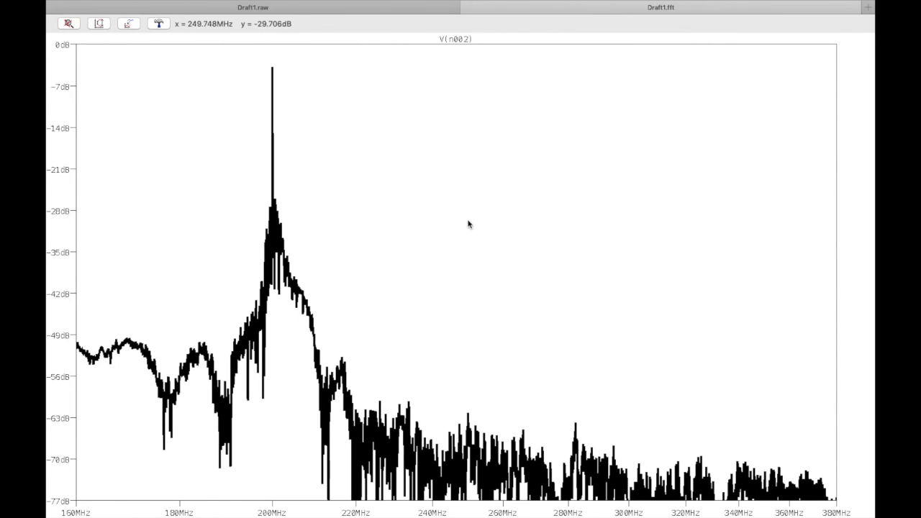
drag(255, 57, 310, 295)
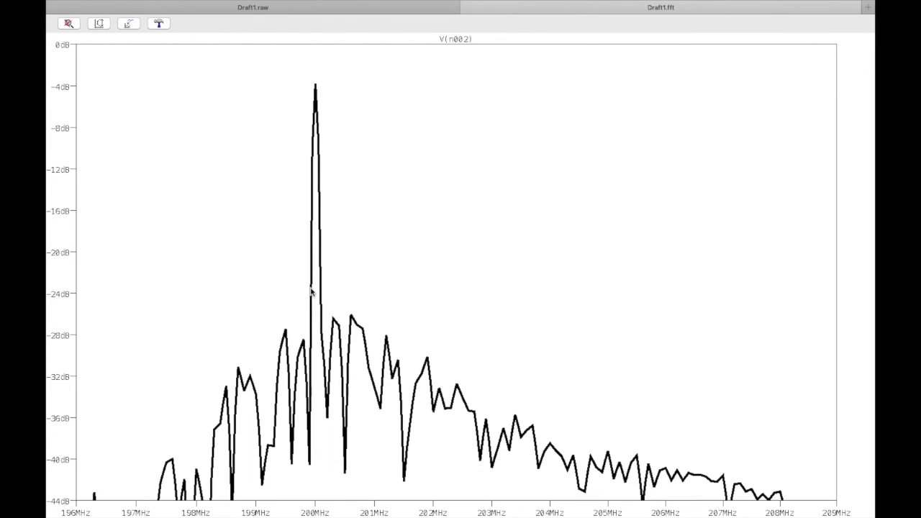
drag(280, 55, 403, 391)
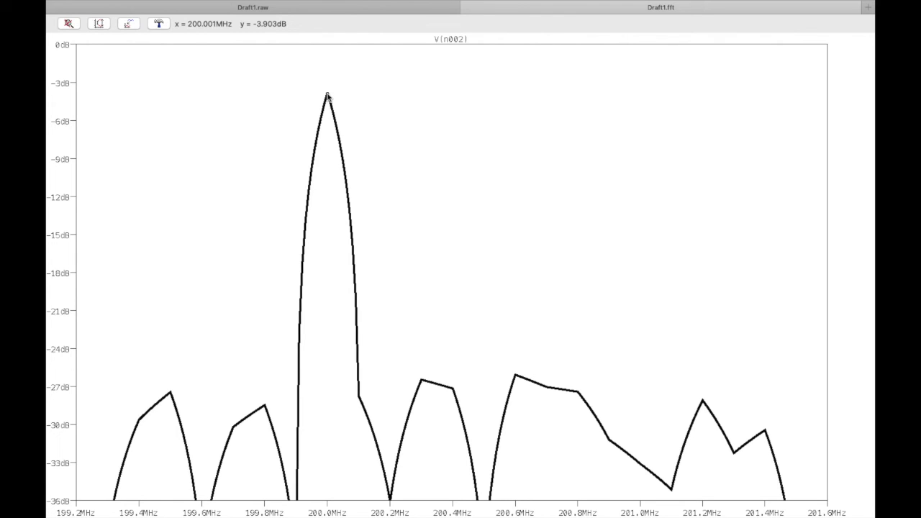
drag(309, 80, 415, 269)
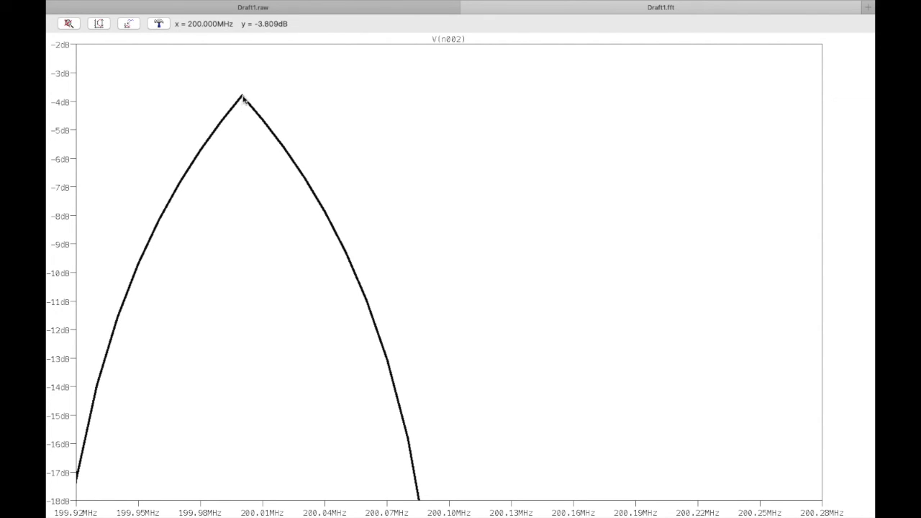
click(448, 38)
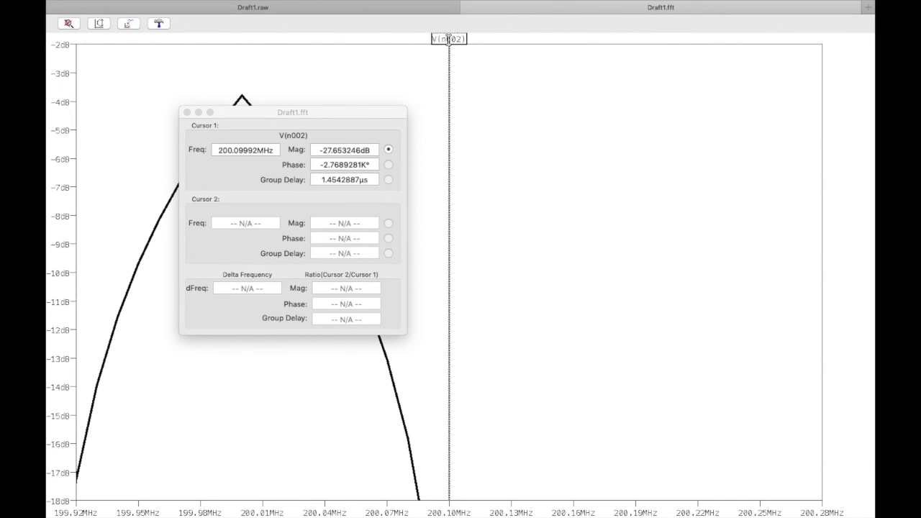
drag(450, 95, 241, 50)
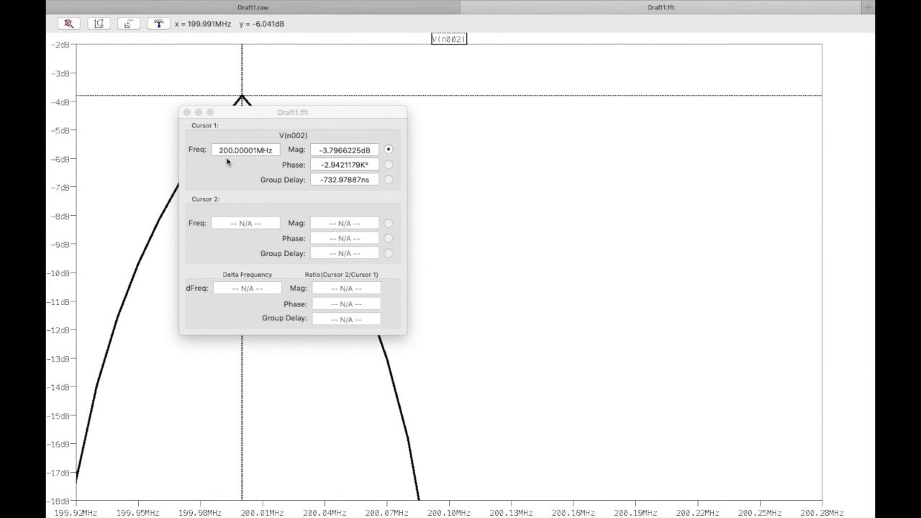
click(186, 113)
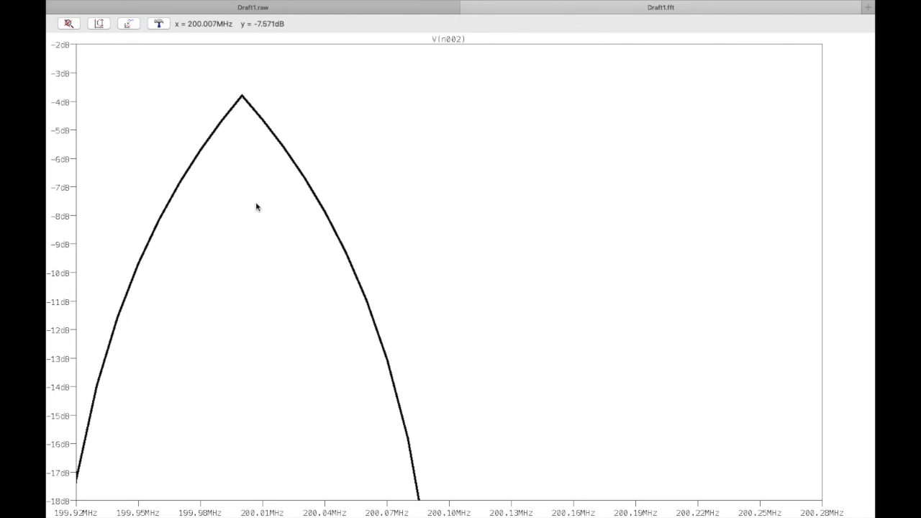
click(69, 24)
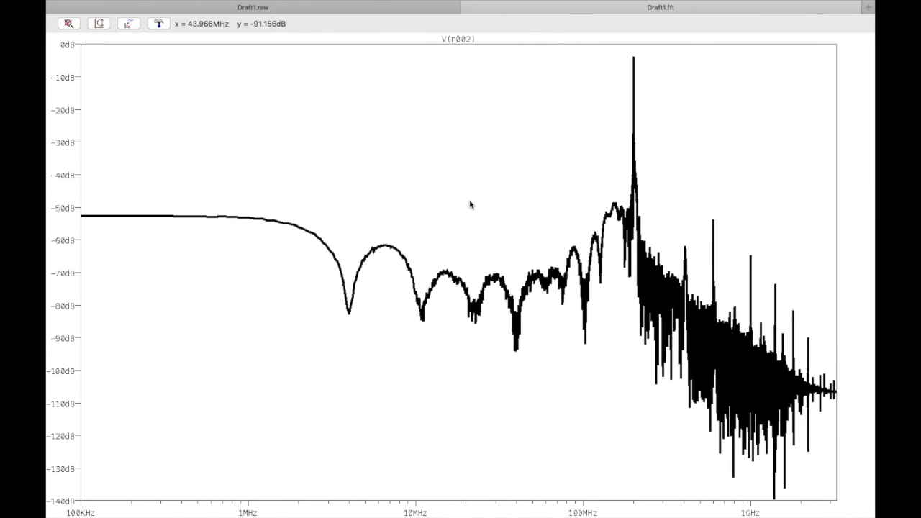
Return to the Draft1 schematic and place a second capacitor under the Vcont wire, between R1 and the A1 block.
click(466, 8)
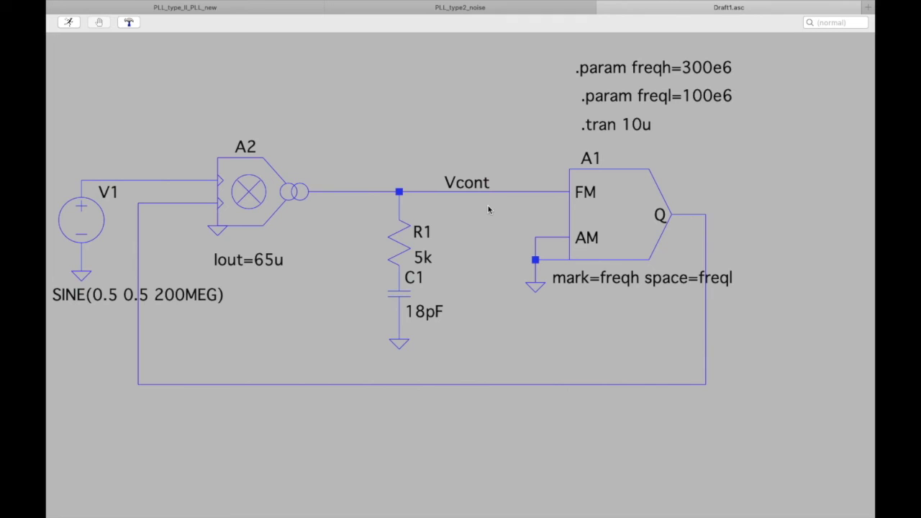
right_click(375, 87)
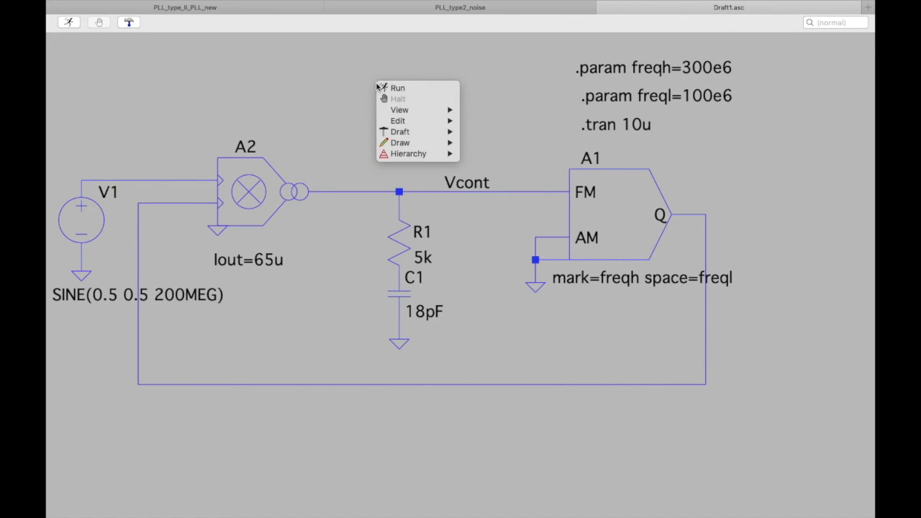
mouse_move(414, 127)
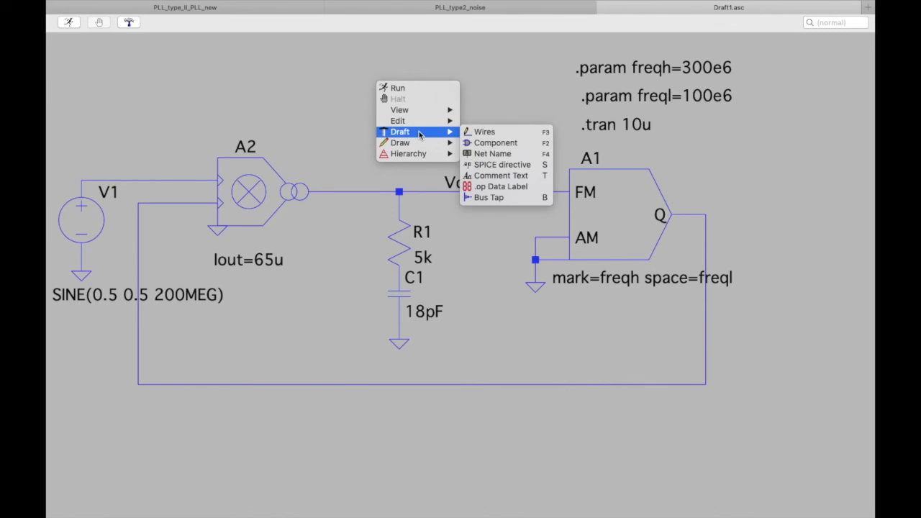
click(484, 144)
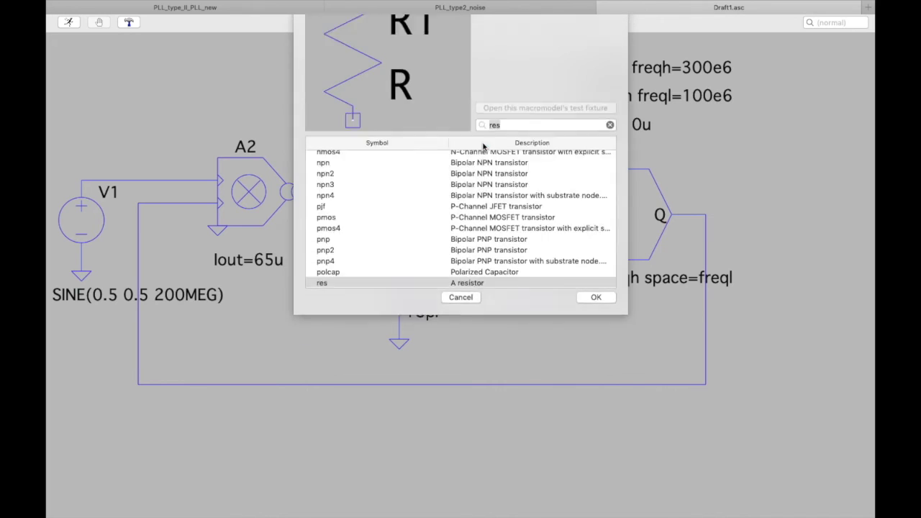
text(capa)
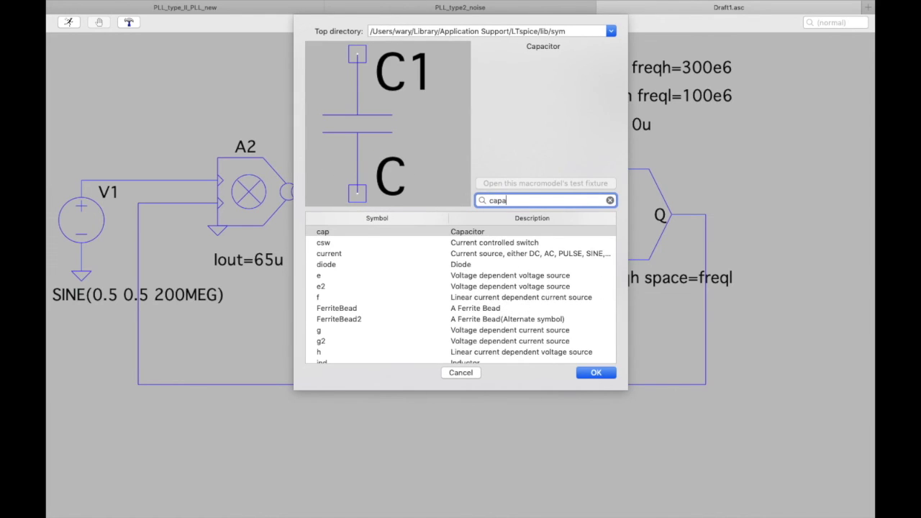
click(596, 373)
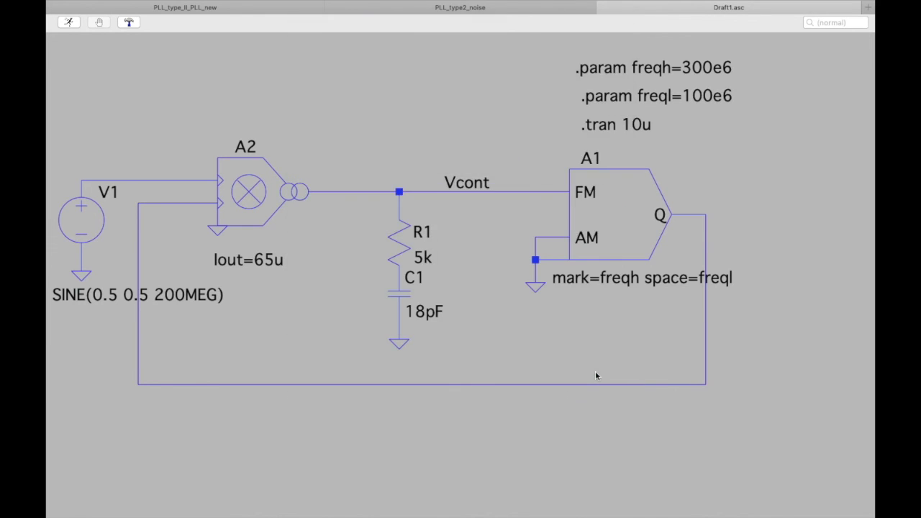
click(482, 230)
key(Escape)
Place a GND (global node 0) symbol directly below the new capacitor.
right_click(421, 103)
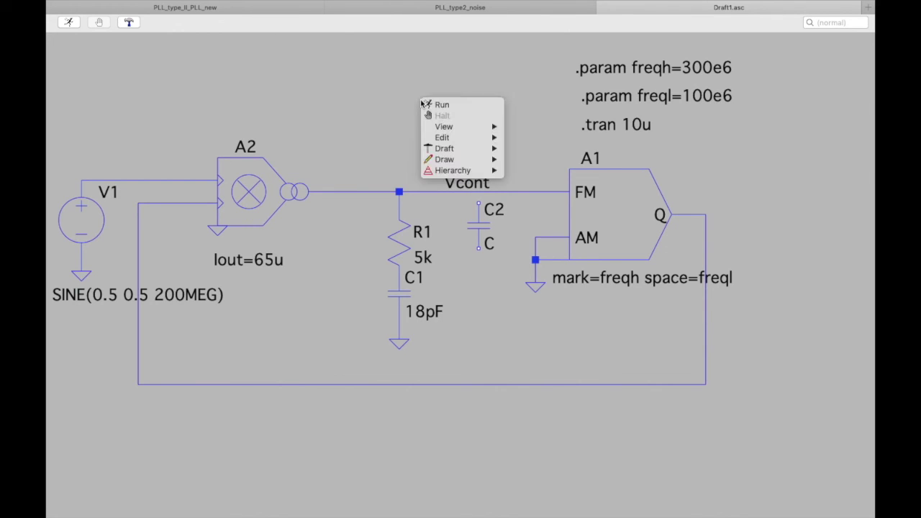
mouse_move(455, 149)
click(535, 171)
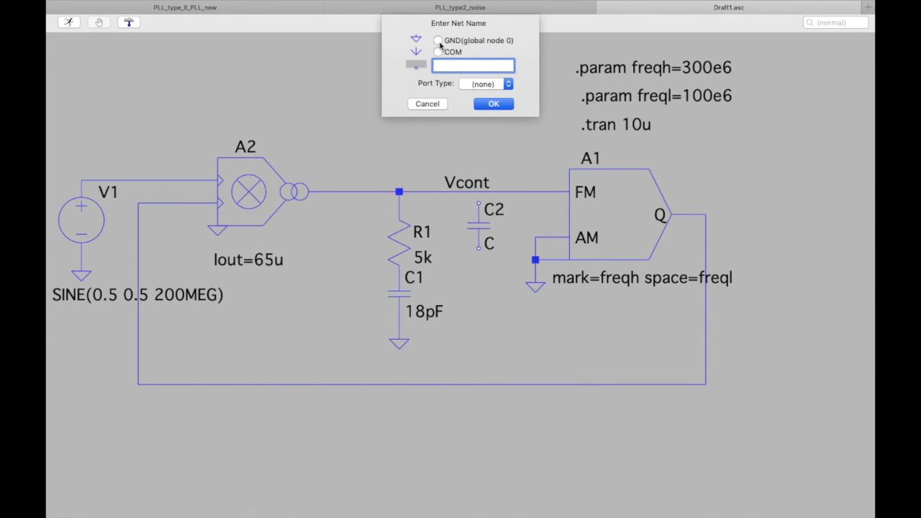
click(439, 41)
click(490, 106)
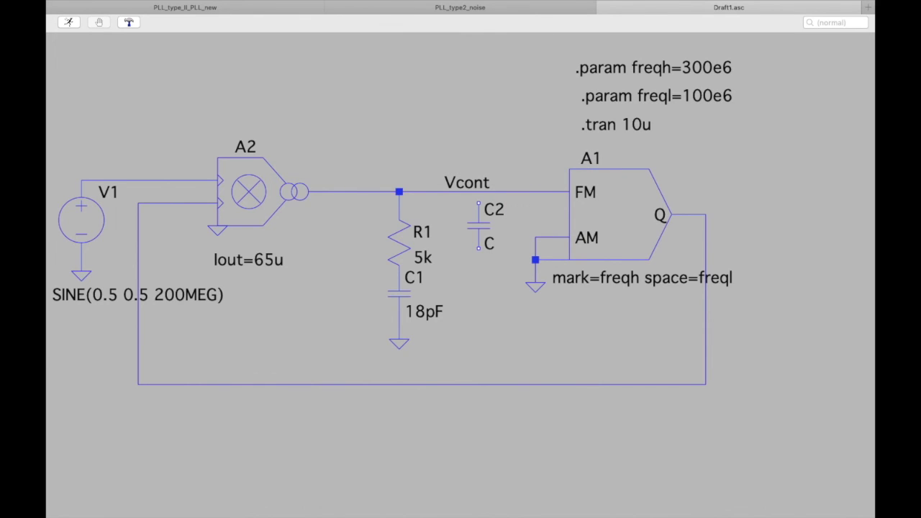
click(479, 272)
Wire the new capacitor from its ground symbol up to the Vcont line.
right_click(425, 128)
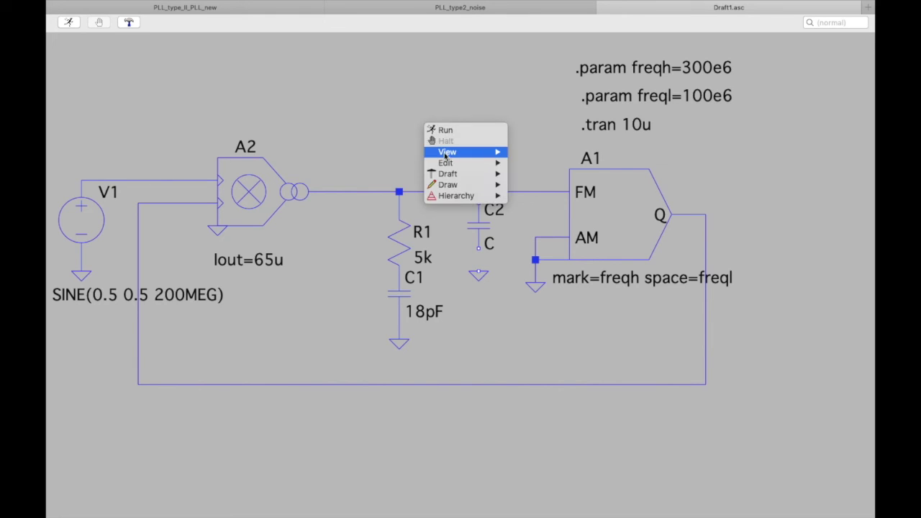
mouse_move(464, 175)
click(531, 174)
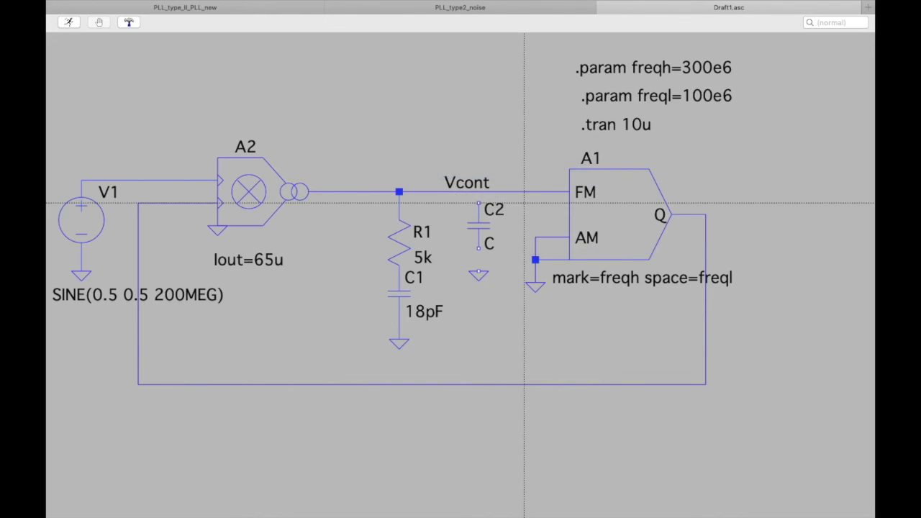
click(479, 272)
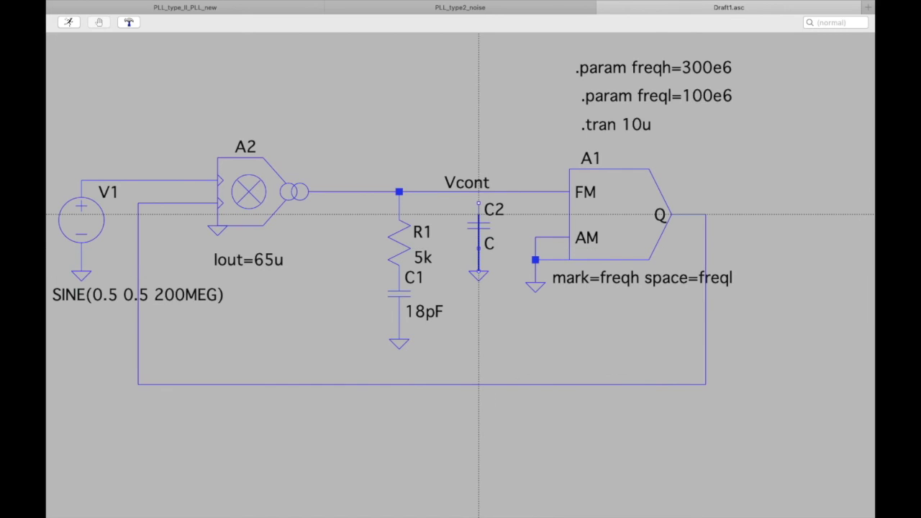
click(478, 191)
key(Escape)
Set C2's capacitance to 2p and rerun the transient simulation with Vcont plotted.
right_click(487, 224)
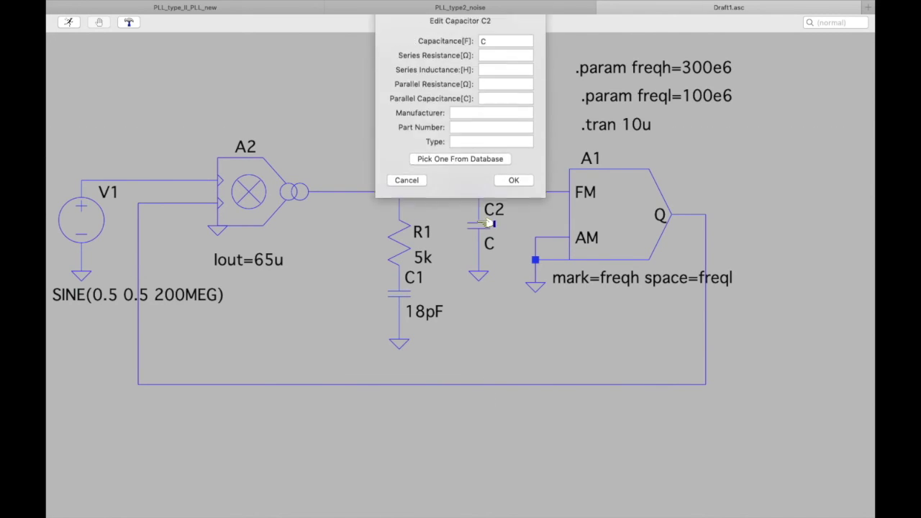
double_click(485, 45)
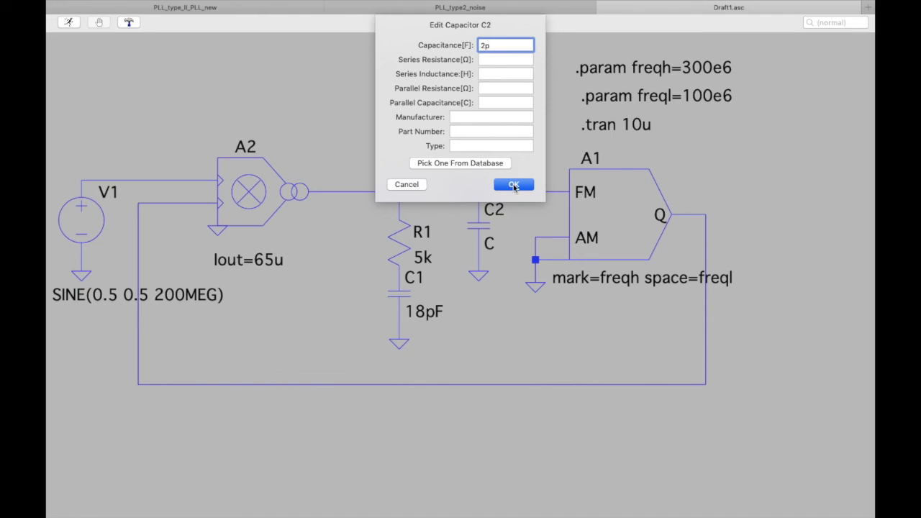
click(514, 185)
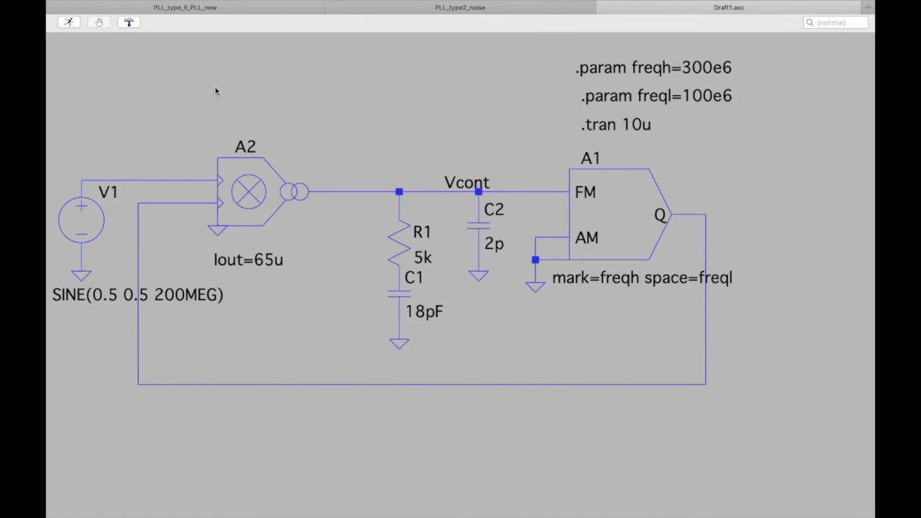
click(69, 23)
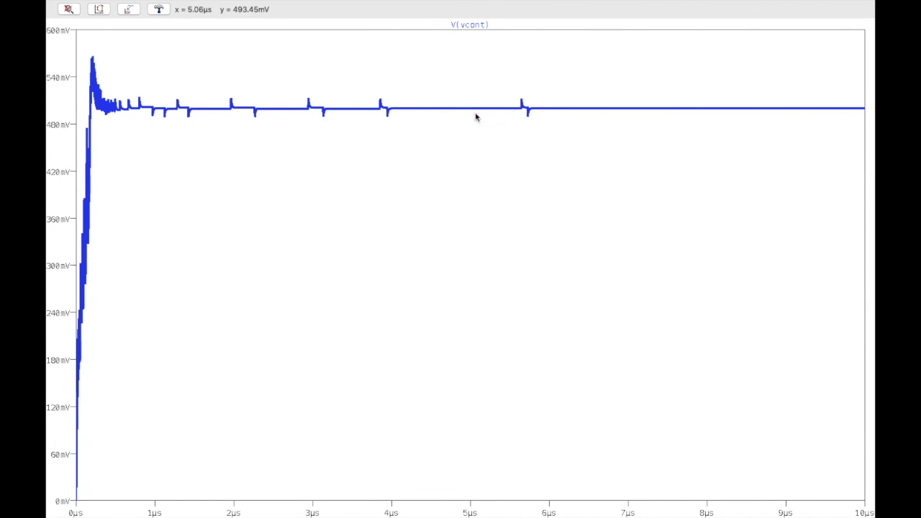
Examine the Vcont spike pair near 5.7 µs and the startup ripple within the first 1.1 µs, restoring the full range after each view.
drag(505, 84, 547, 135)
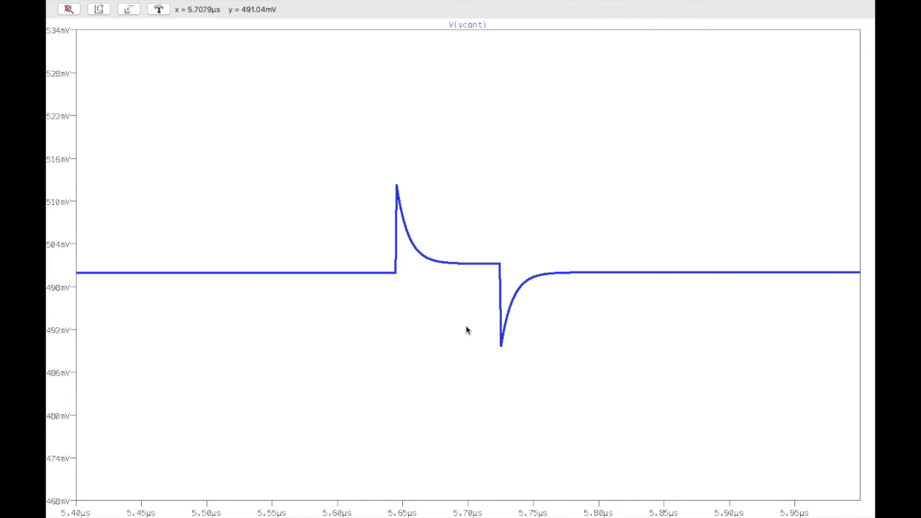
click(71, 10)
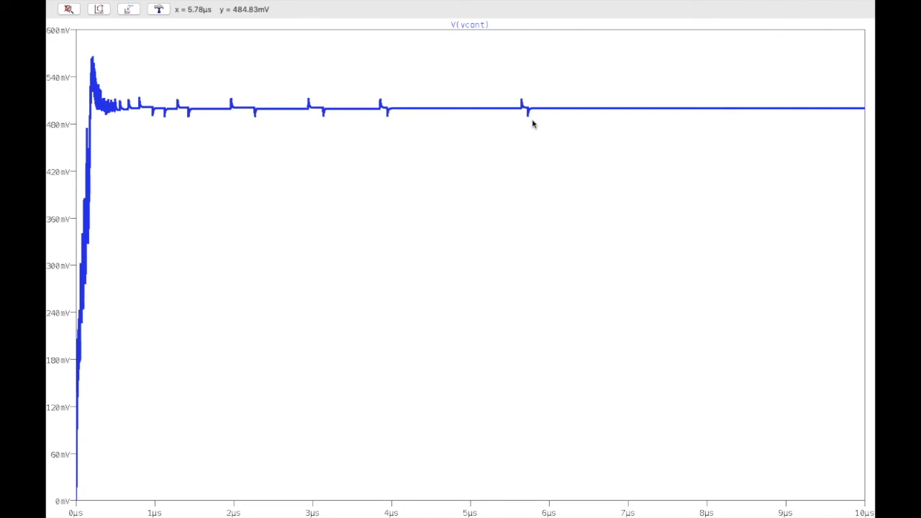
drag(111, 46, 85, 151)
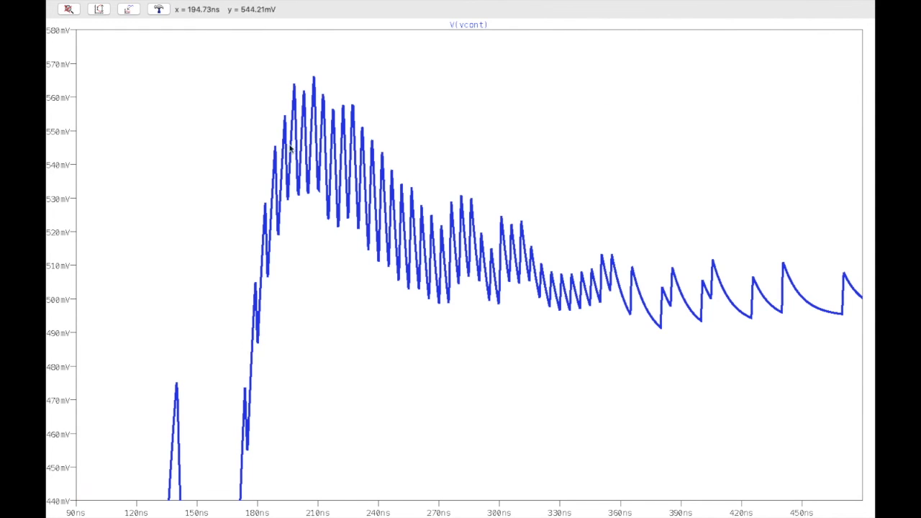
click(69, 10)
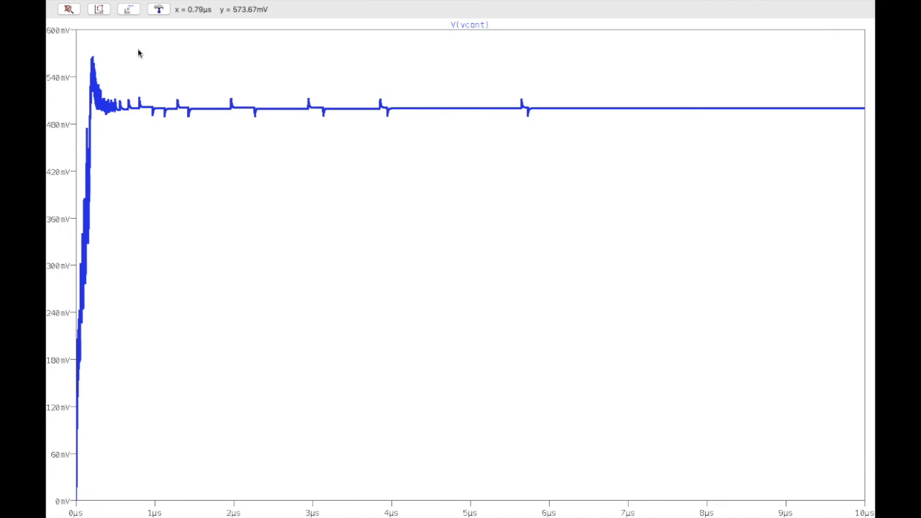
drag(162, 36, 65, 512)
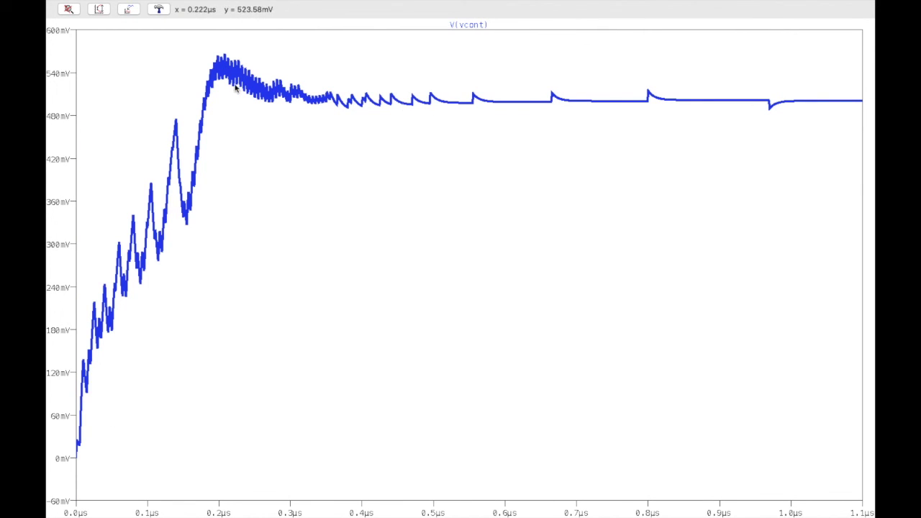
click(69, 9)
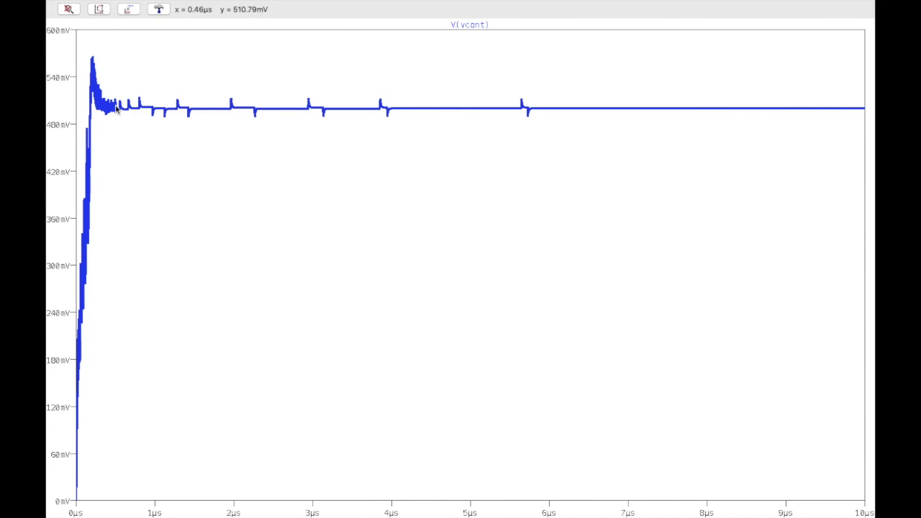